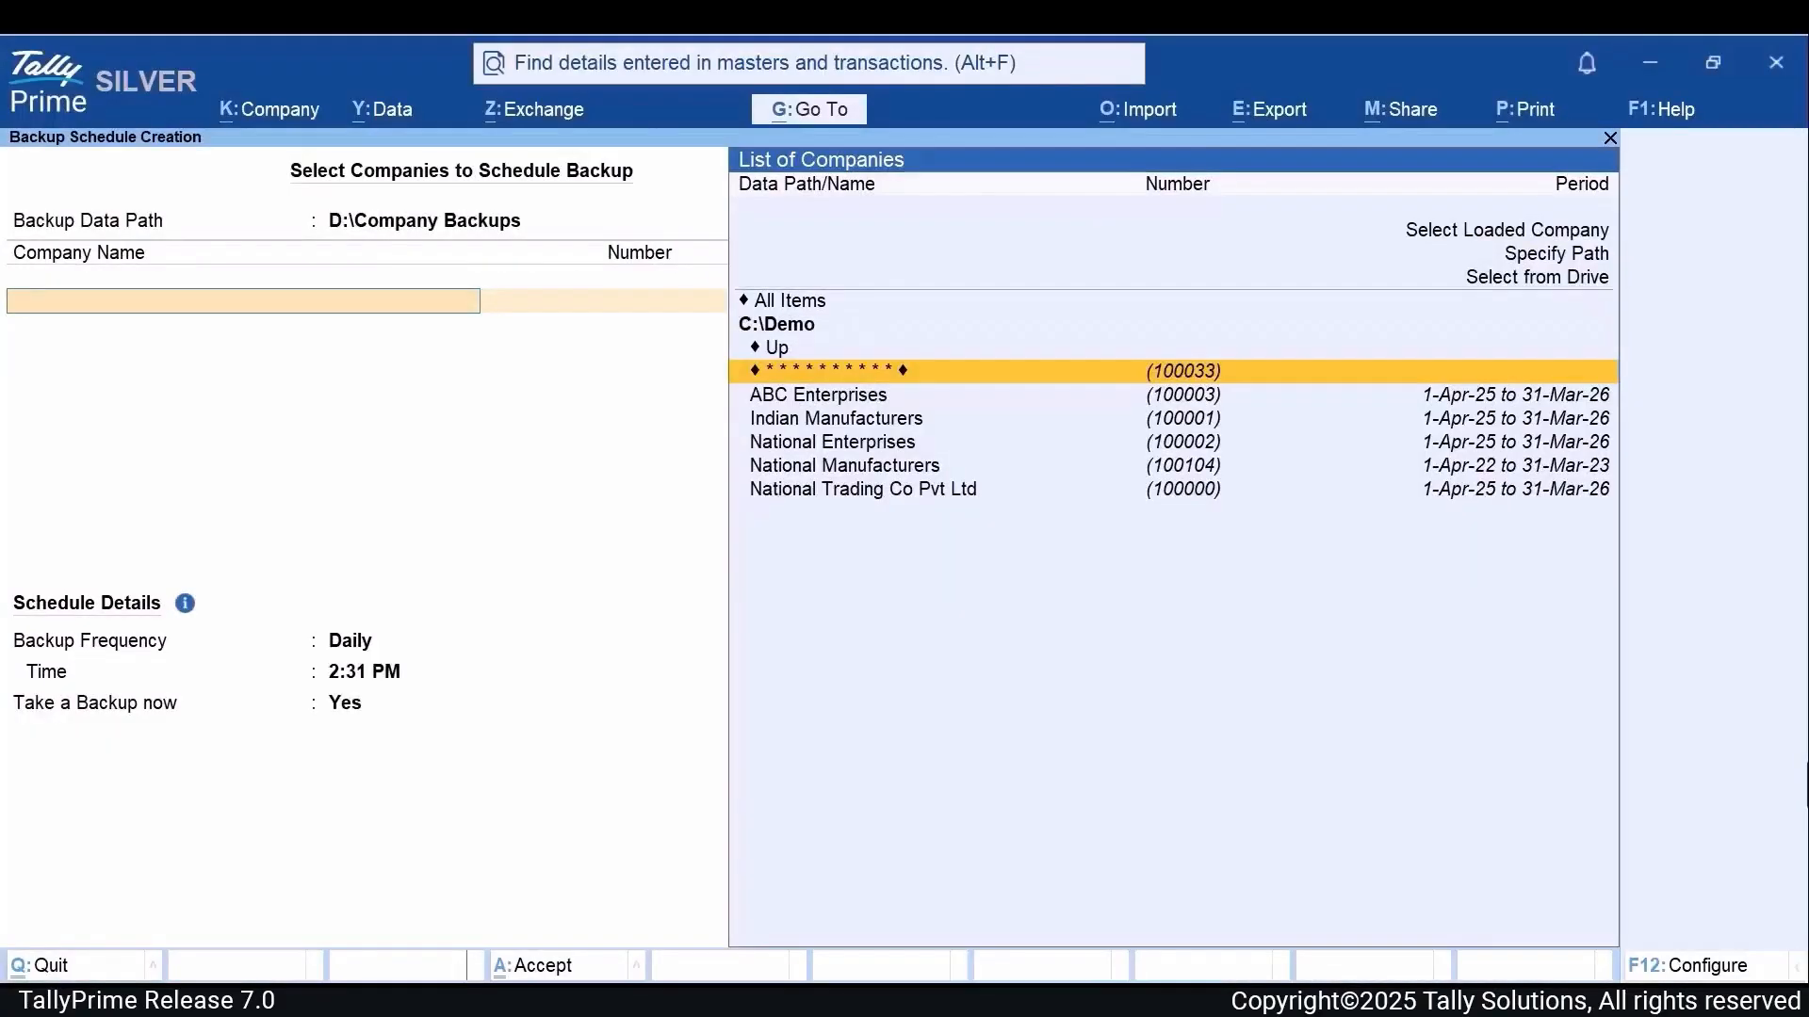
- Add National Trading Co Pvt Ltd from C:\Demo to the companies in the backup schedule
key("Down")
key("Down")
key("Down")
key("Down")
key("Down")
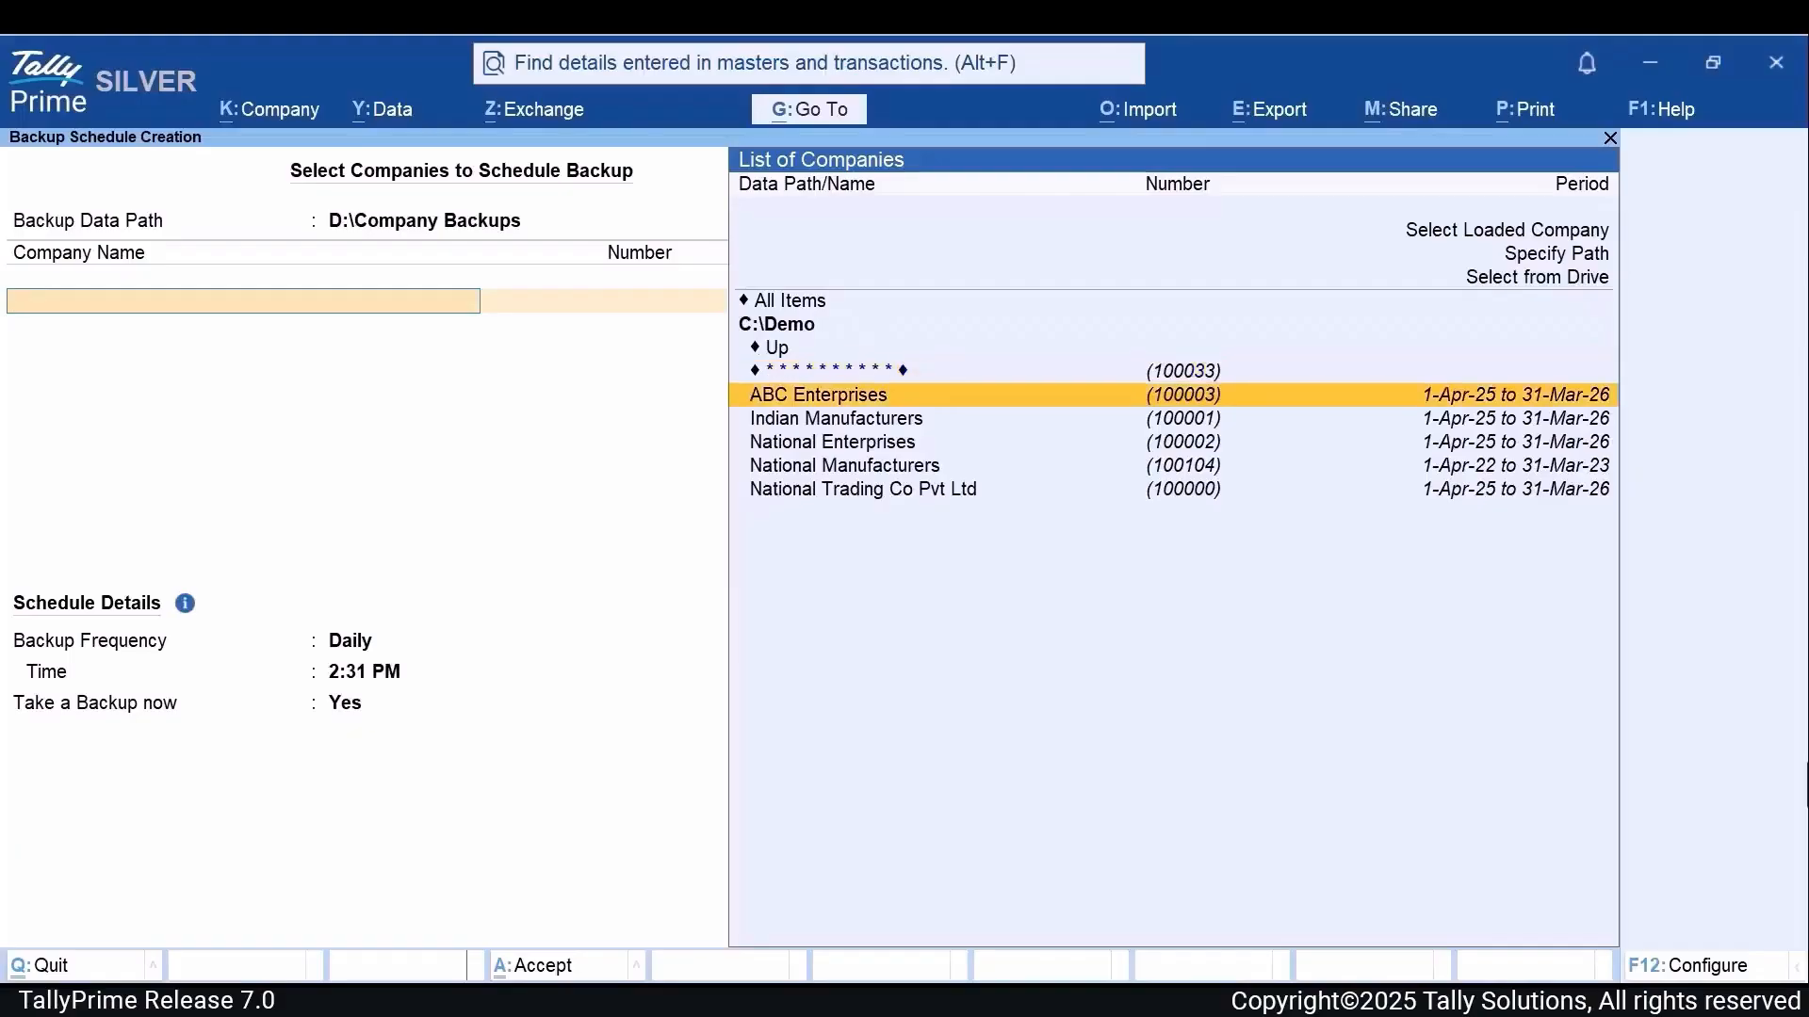
key("Return")
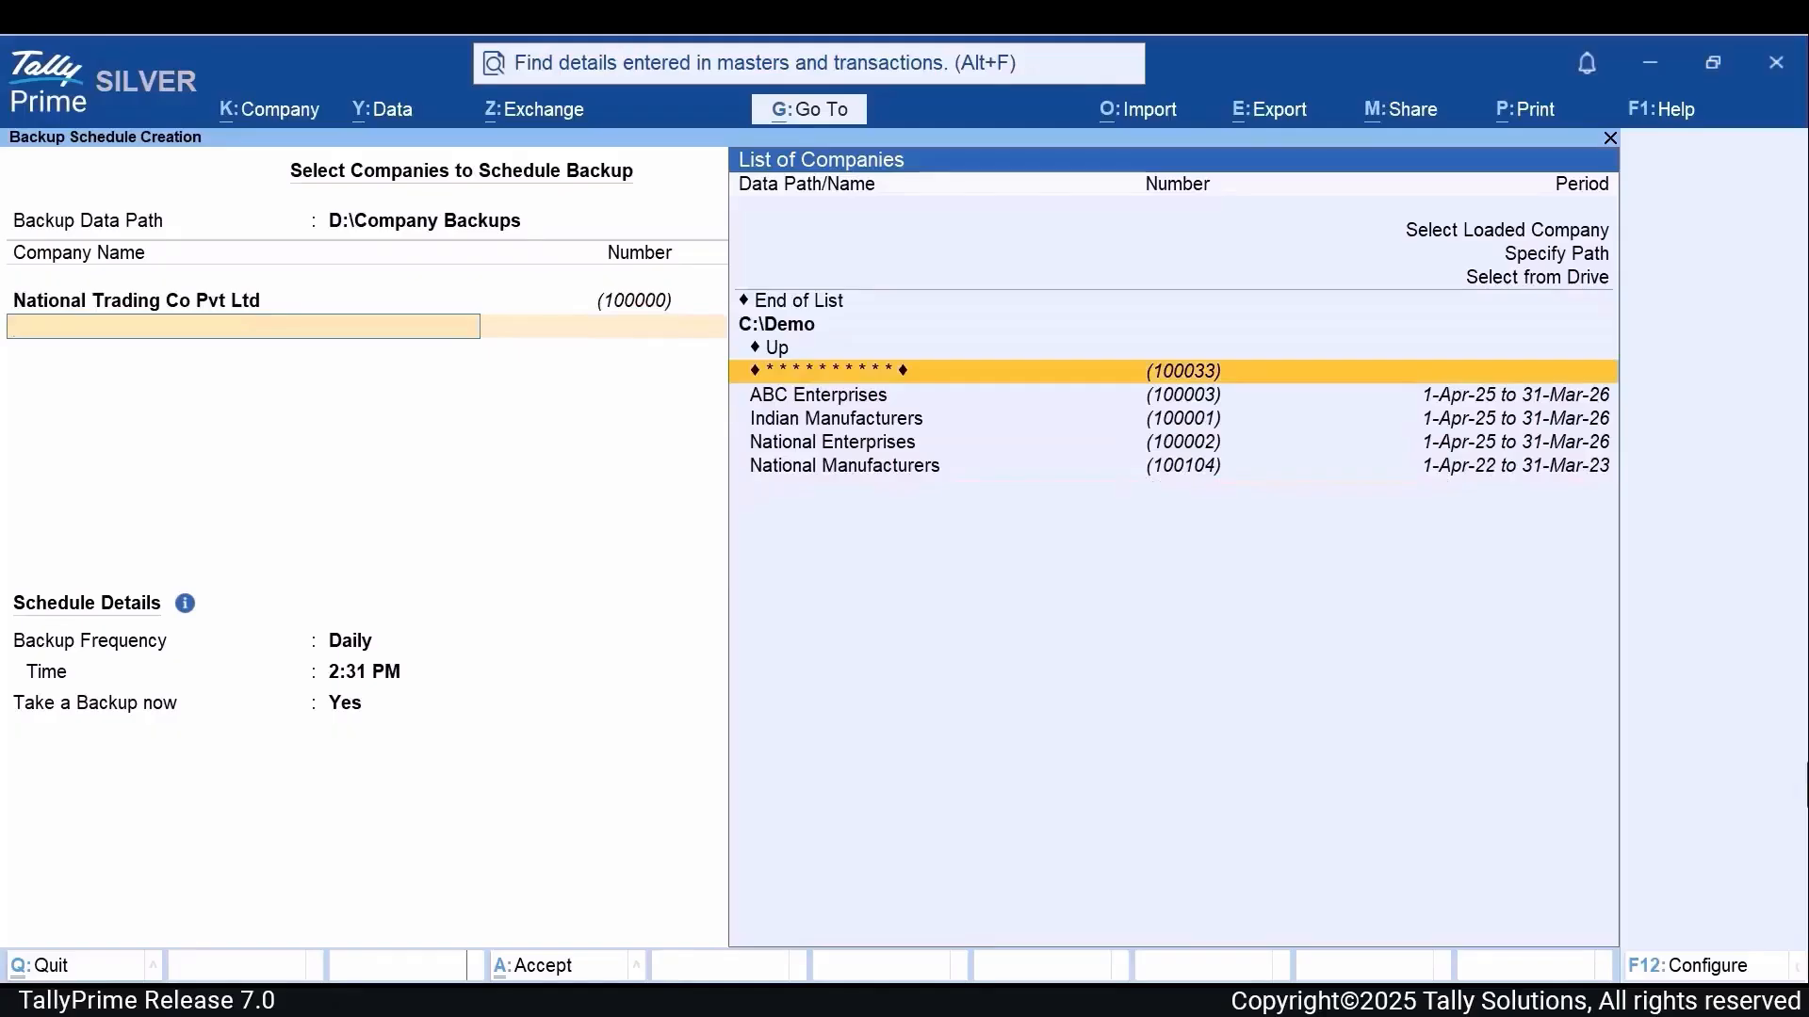
- Add the loaded company National Enterprises to the backup schedule and end the company selection
key("Up")
key("Up")
key("Up")
key("Up")
key("Up")
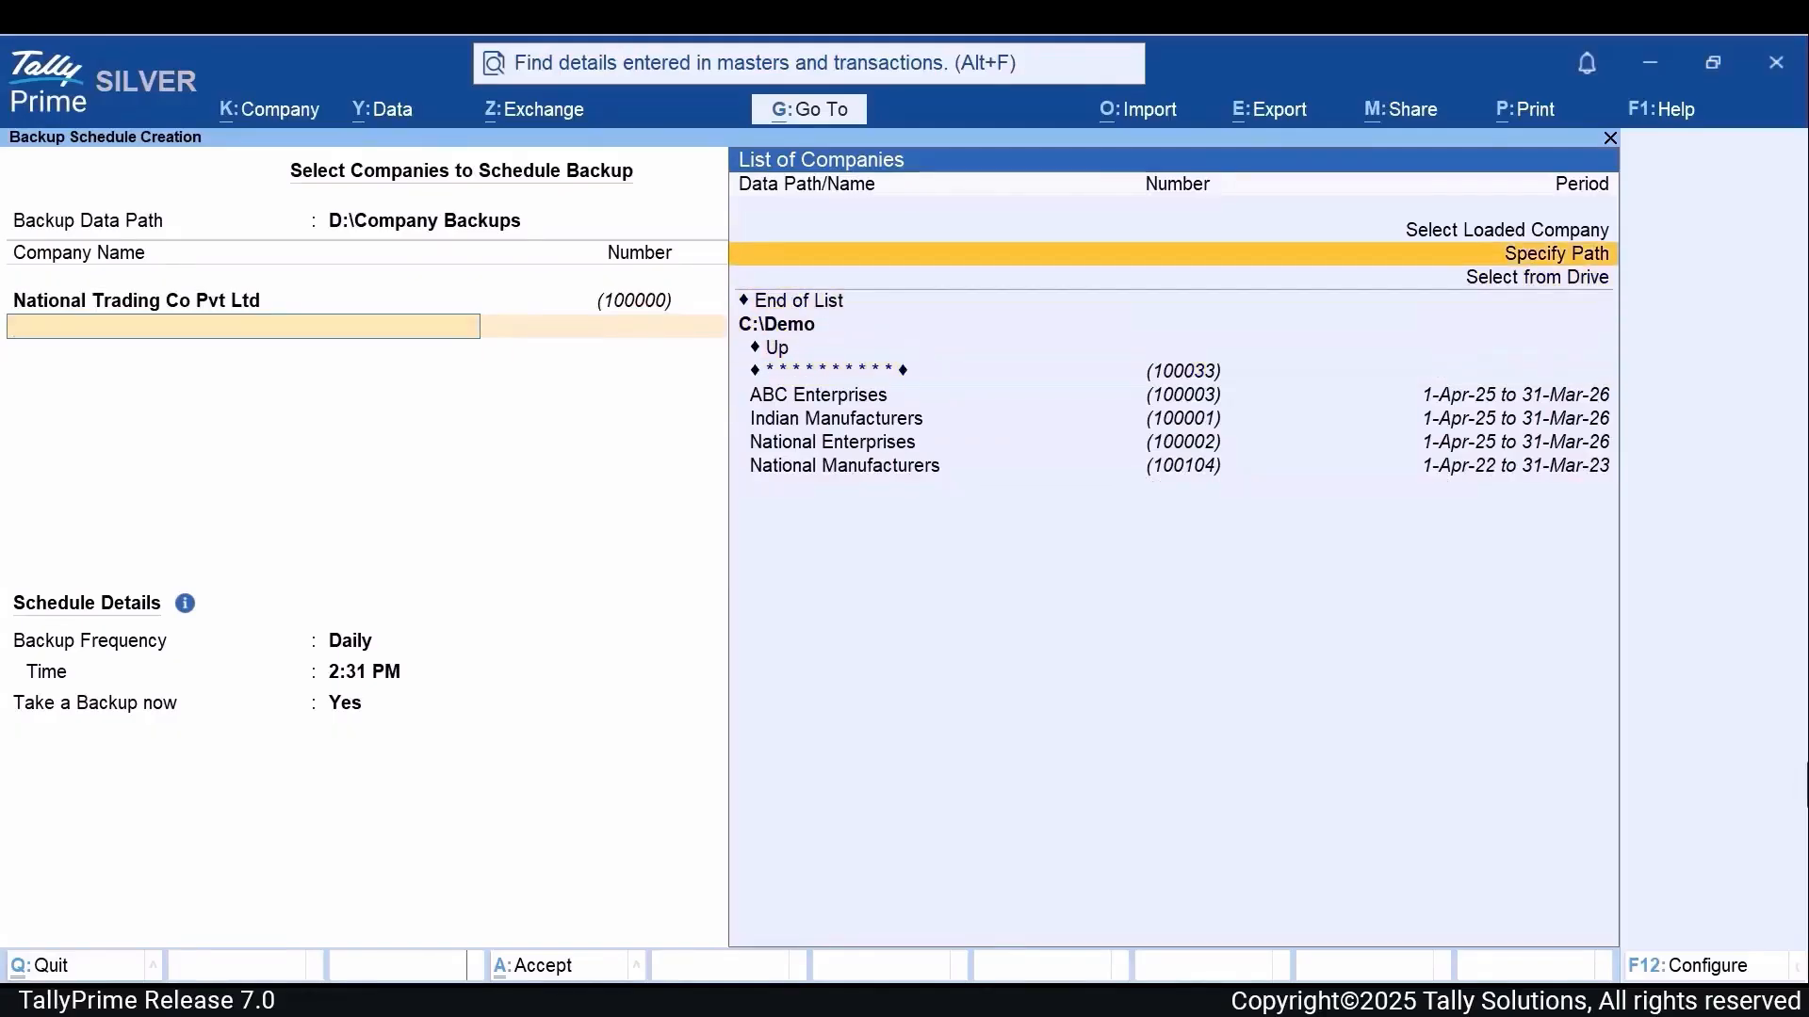
key("Return")
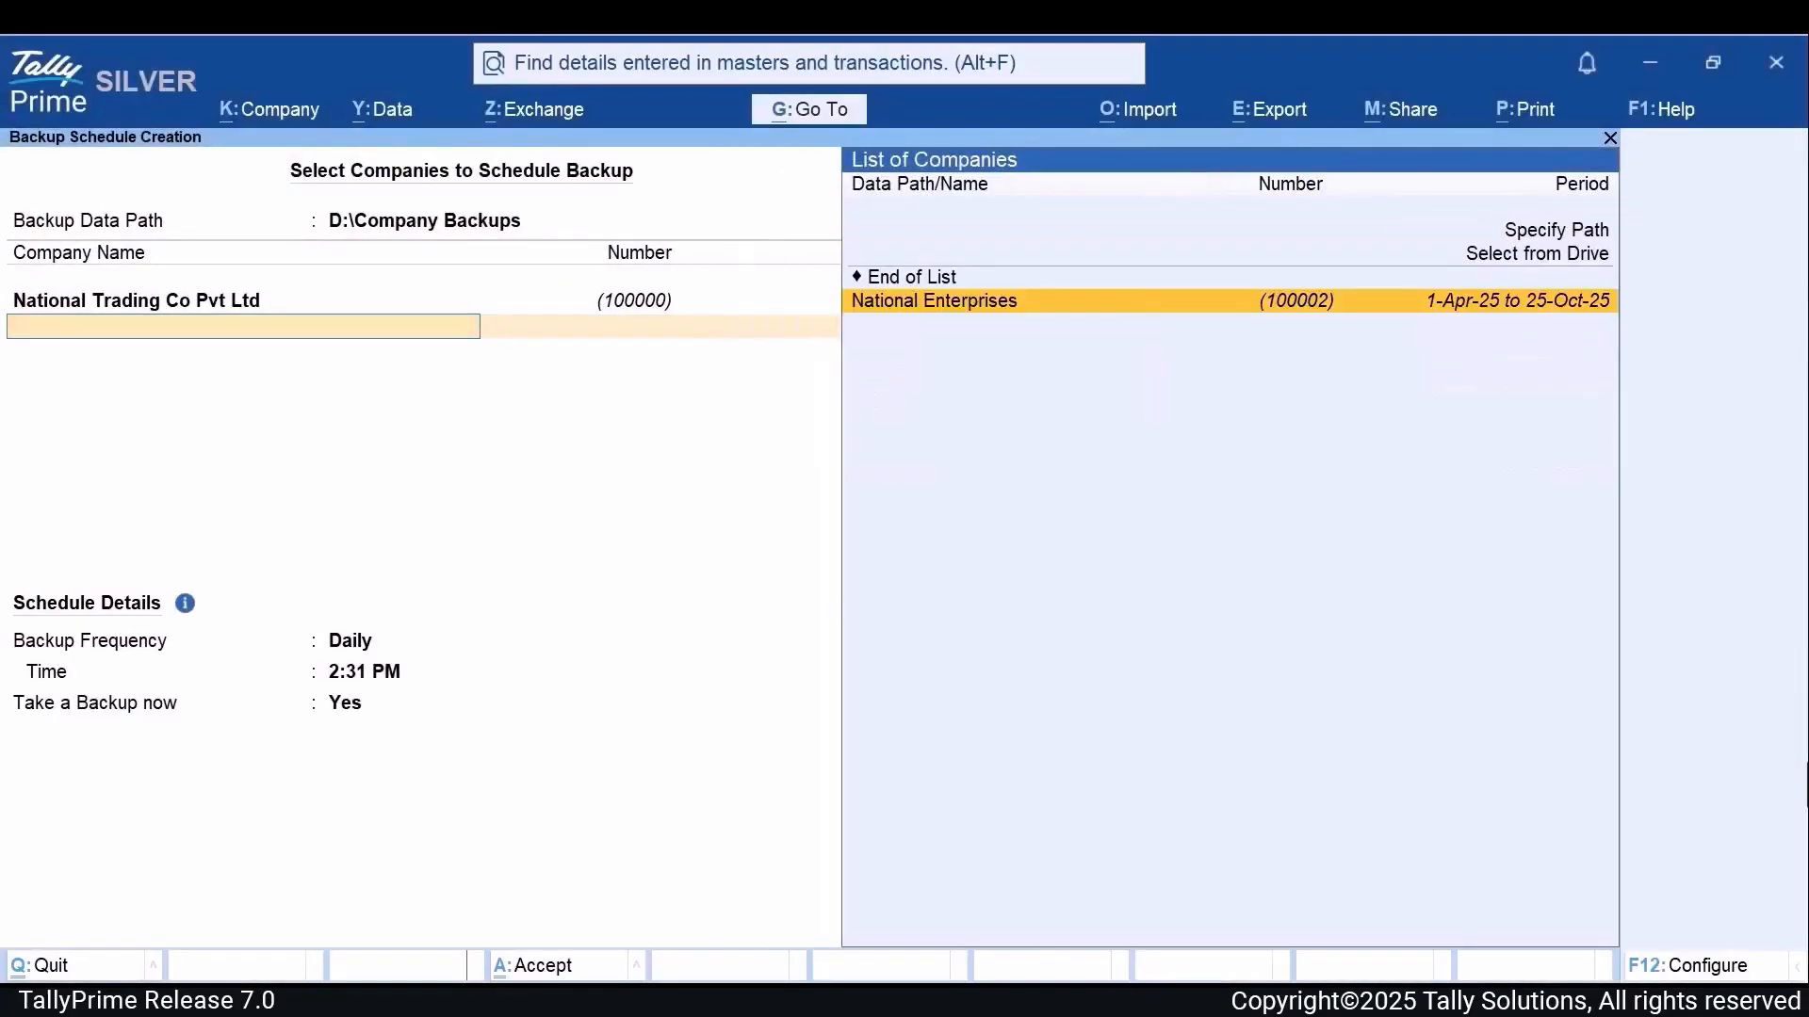
key("Return")
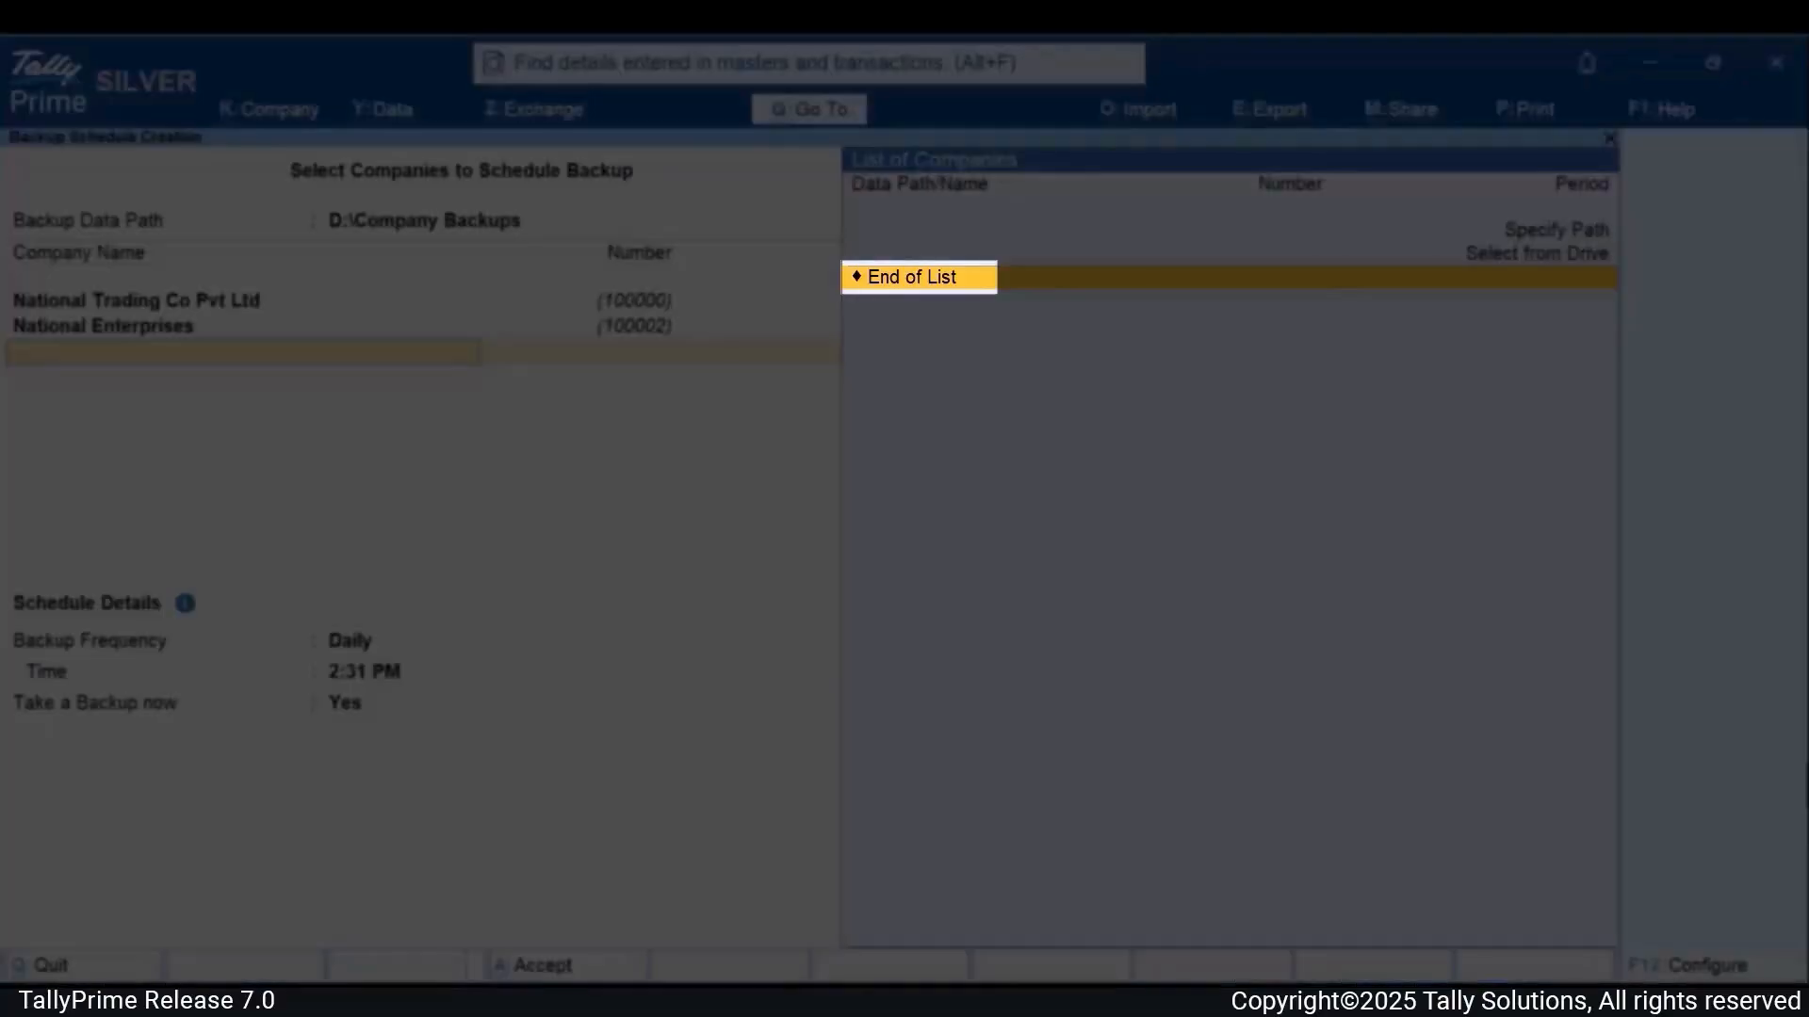
key("Return")
- Try a Weekly backup frequency occurring on Multiple Days, leaving the day selection without choosing any days
key("Return")
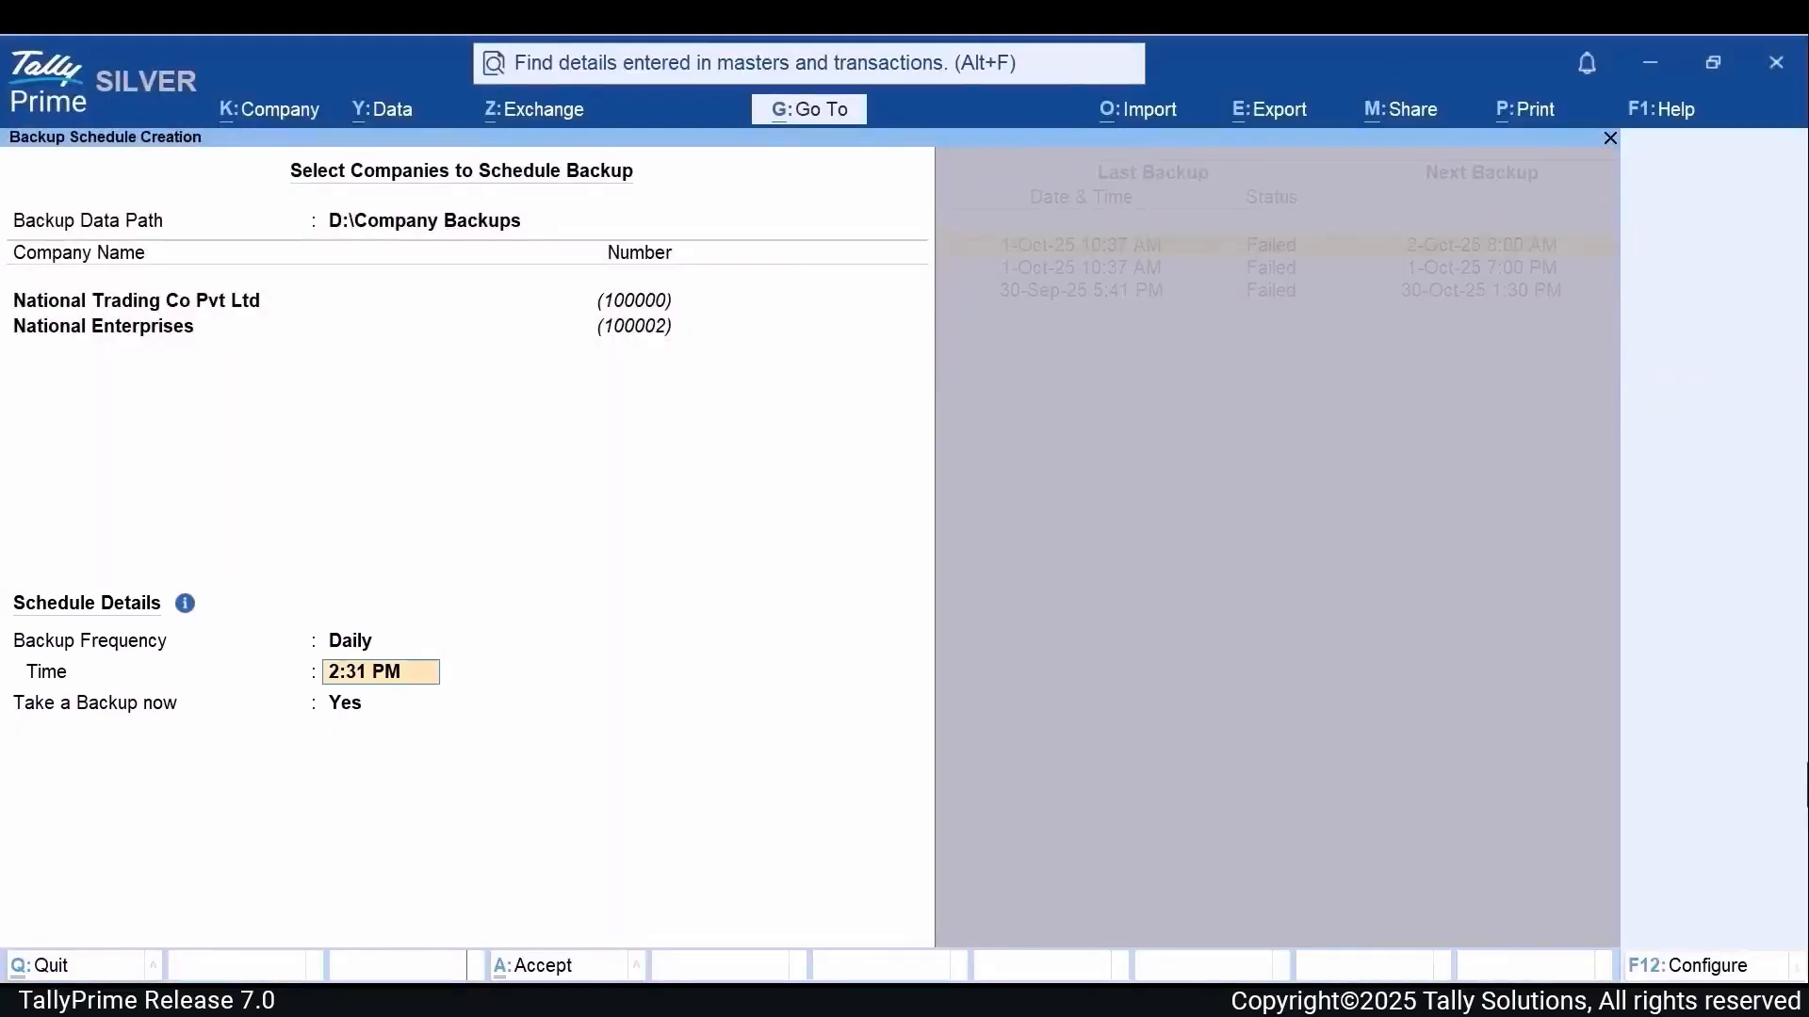
key("BackSpace")
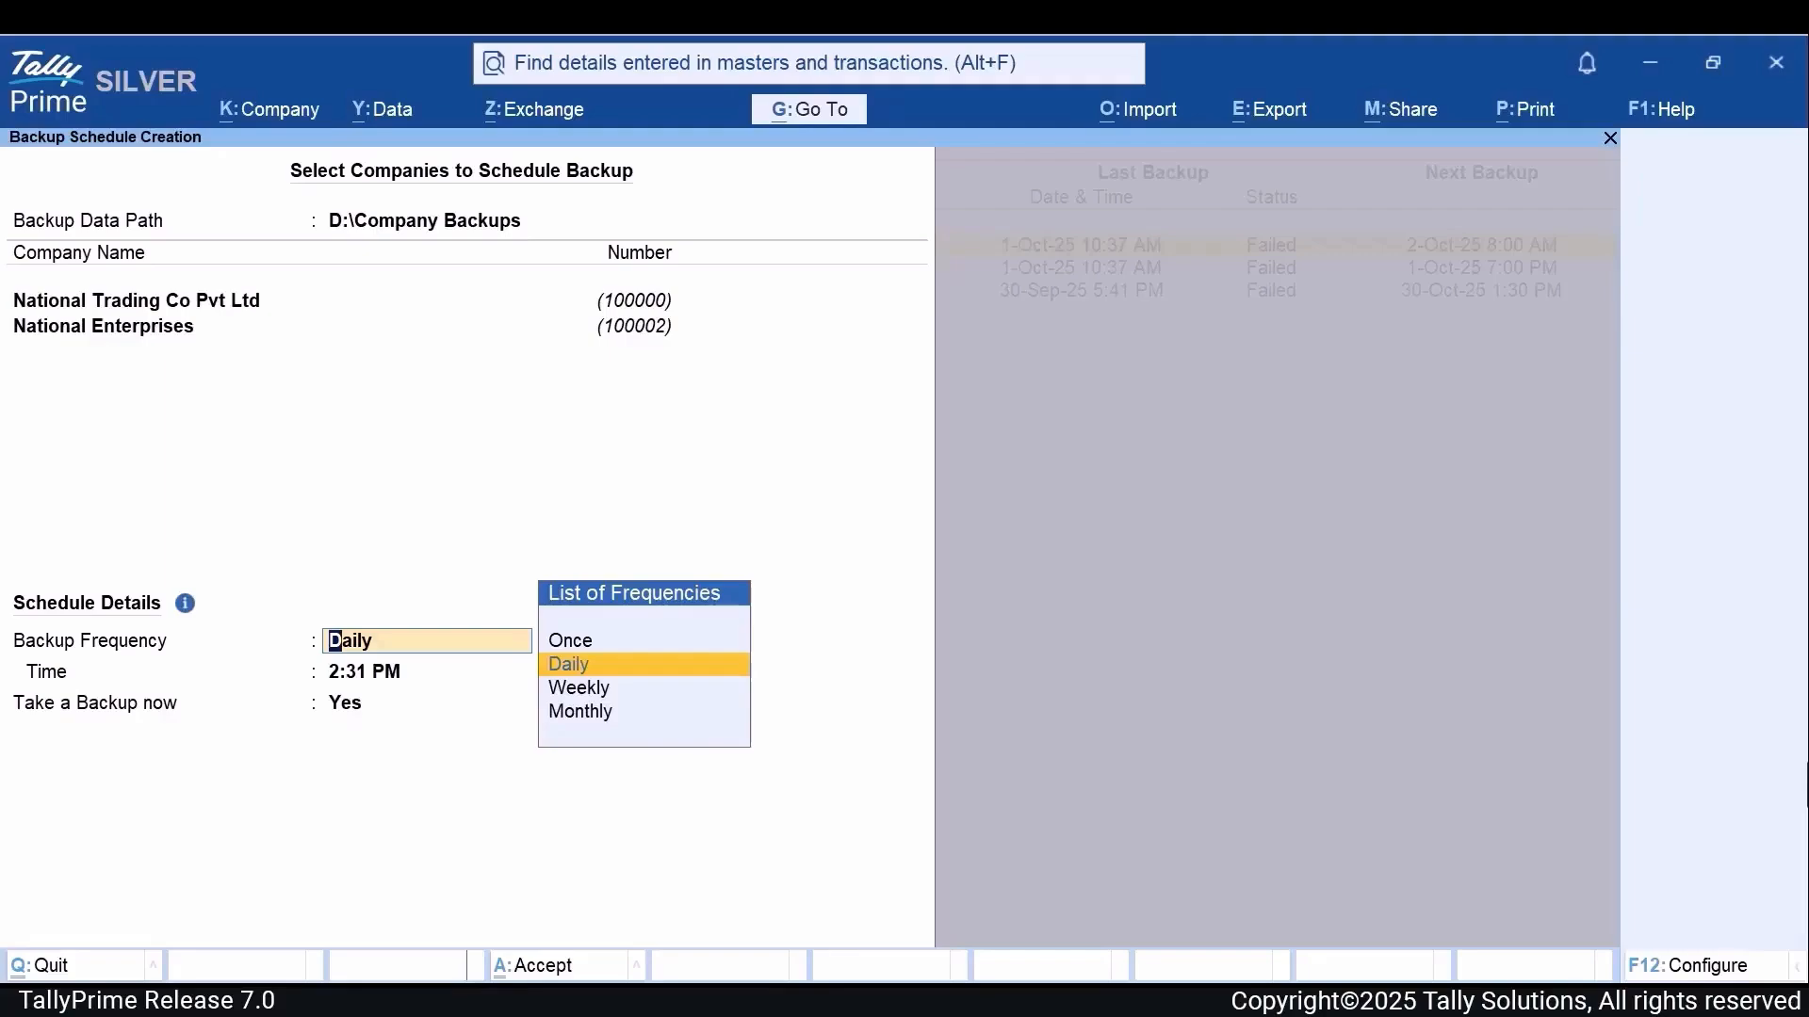
key("Down")
key("Return")
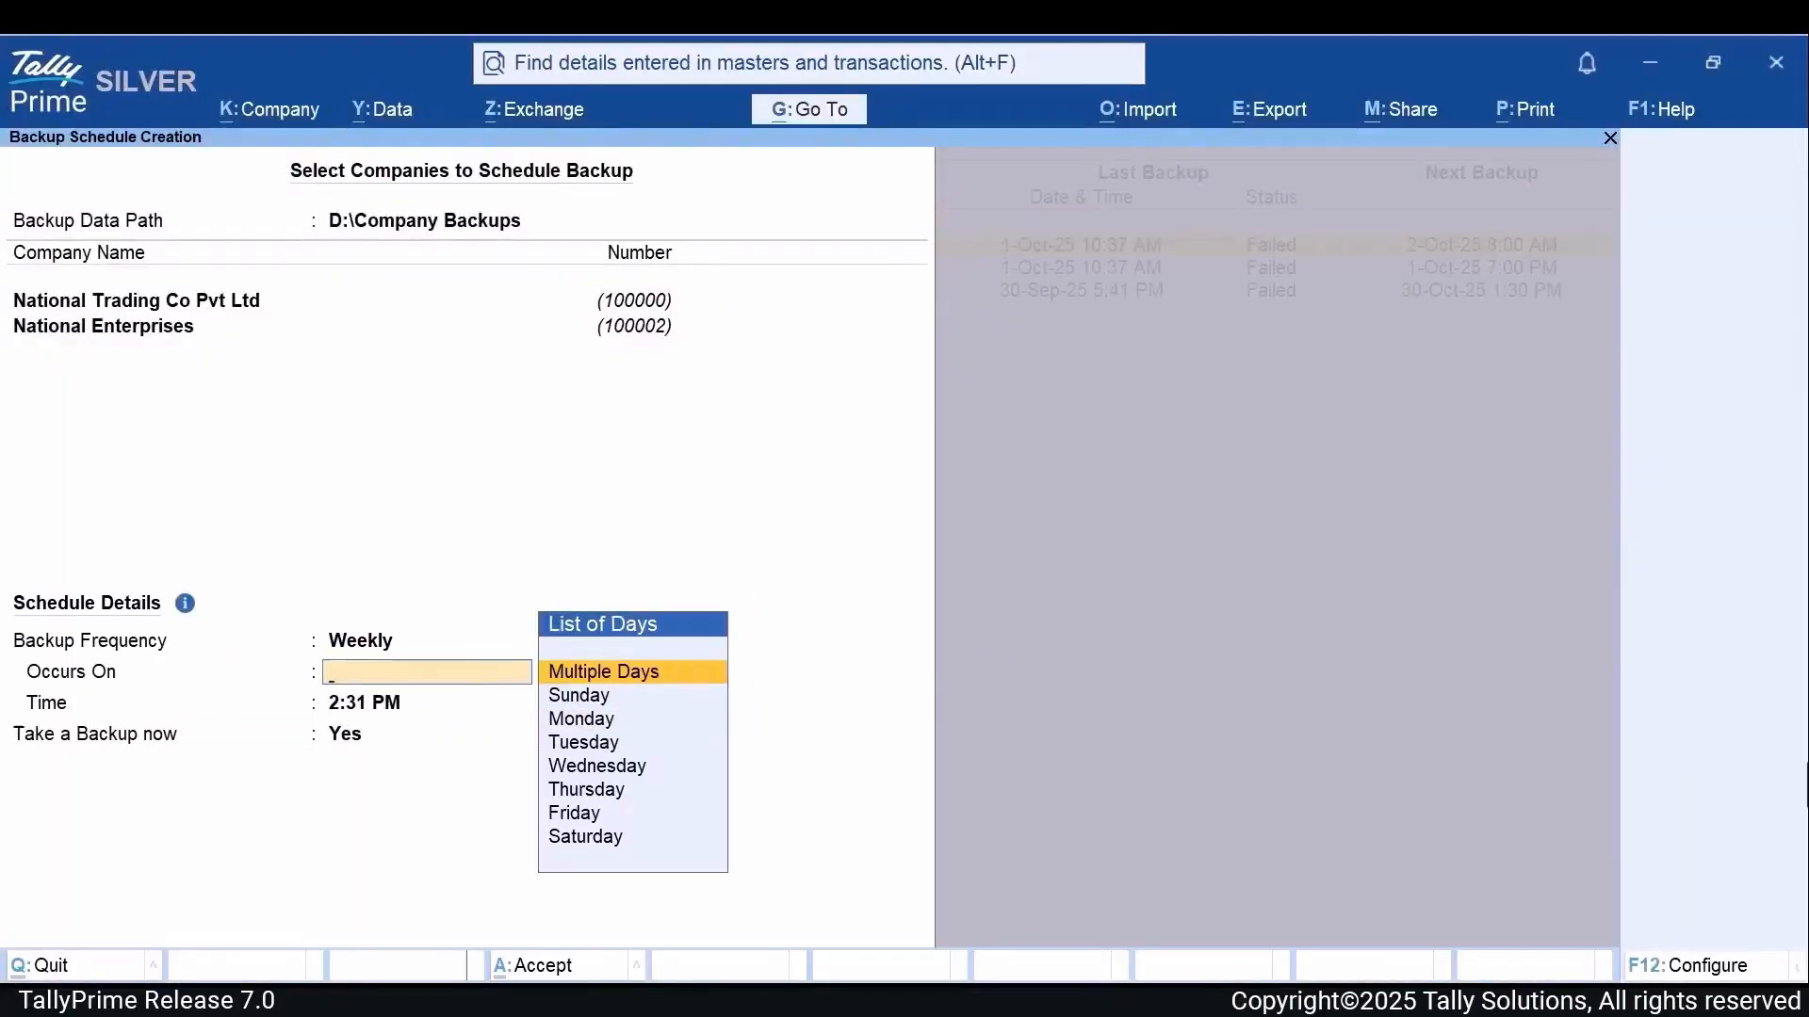
key("Down")
key("Down")
key("Down")
key("Down")
key("Up")
key("Up")
key("Up")
key("Up")
key("Return")
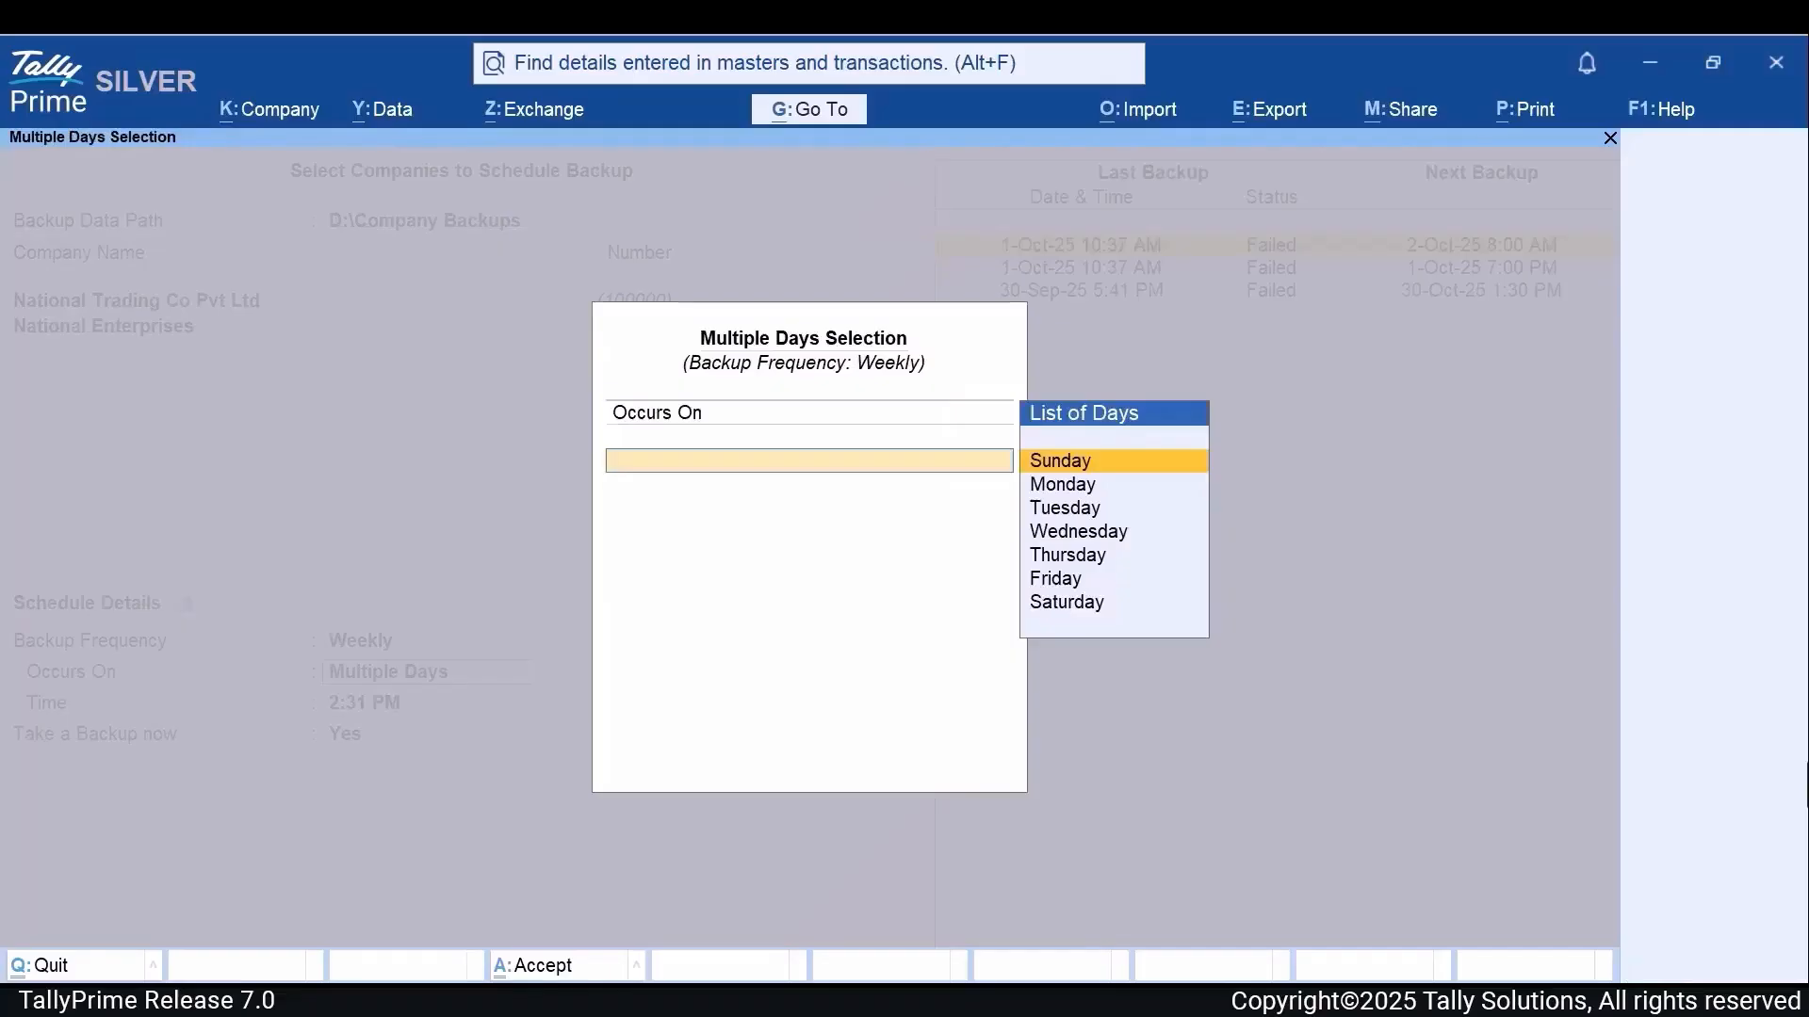
key("Escape")
key("Return")
- Try a Monthly backup frequency occurring on Multiple Dates, leaving the date selection without choosing any dates
key("BackSpace")
key("Down")
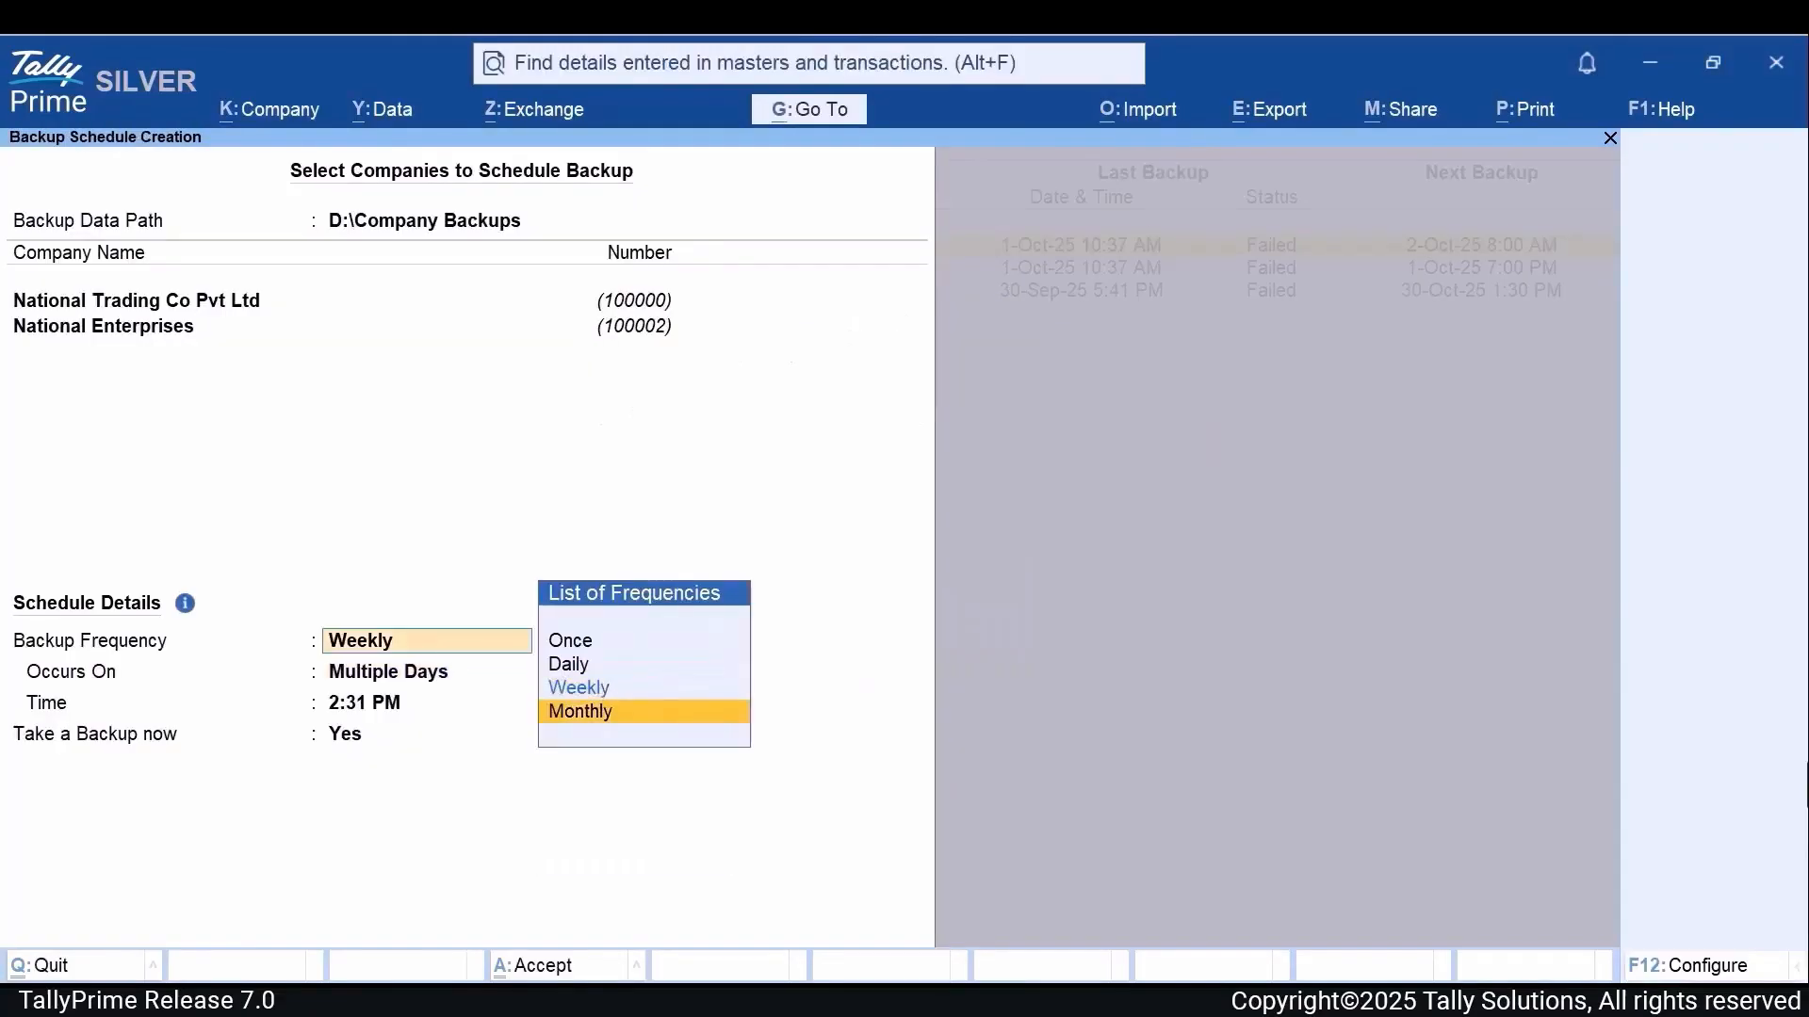
key("Return")
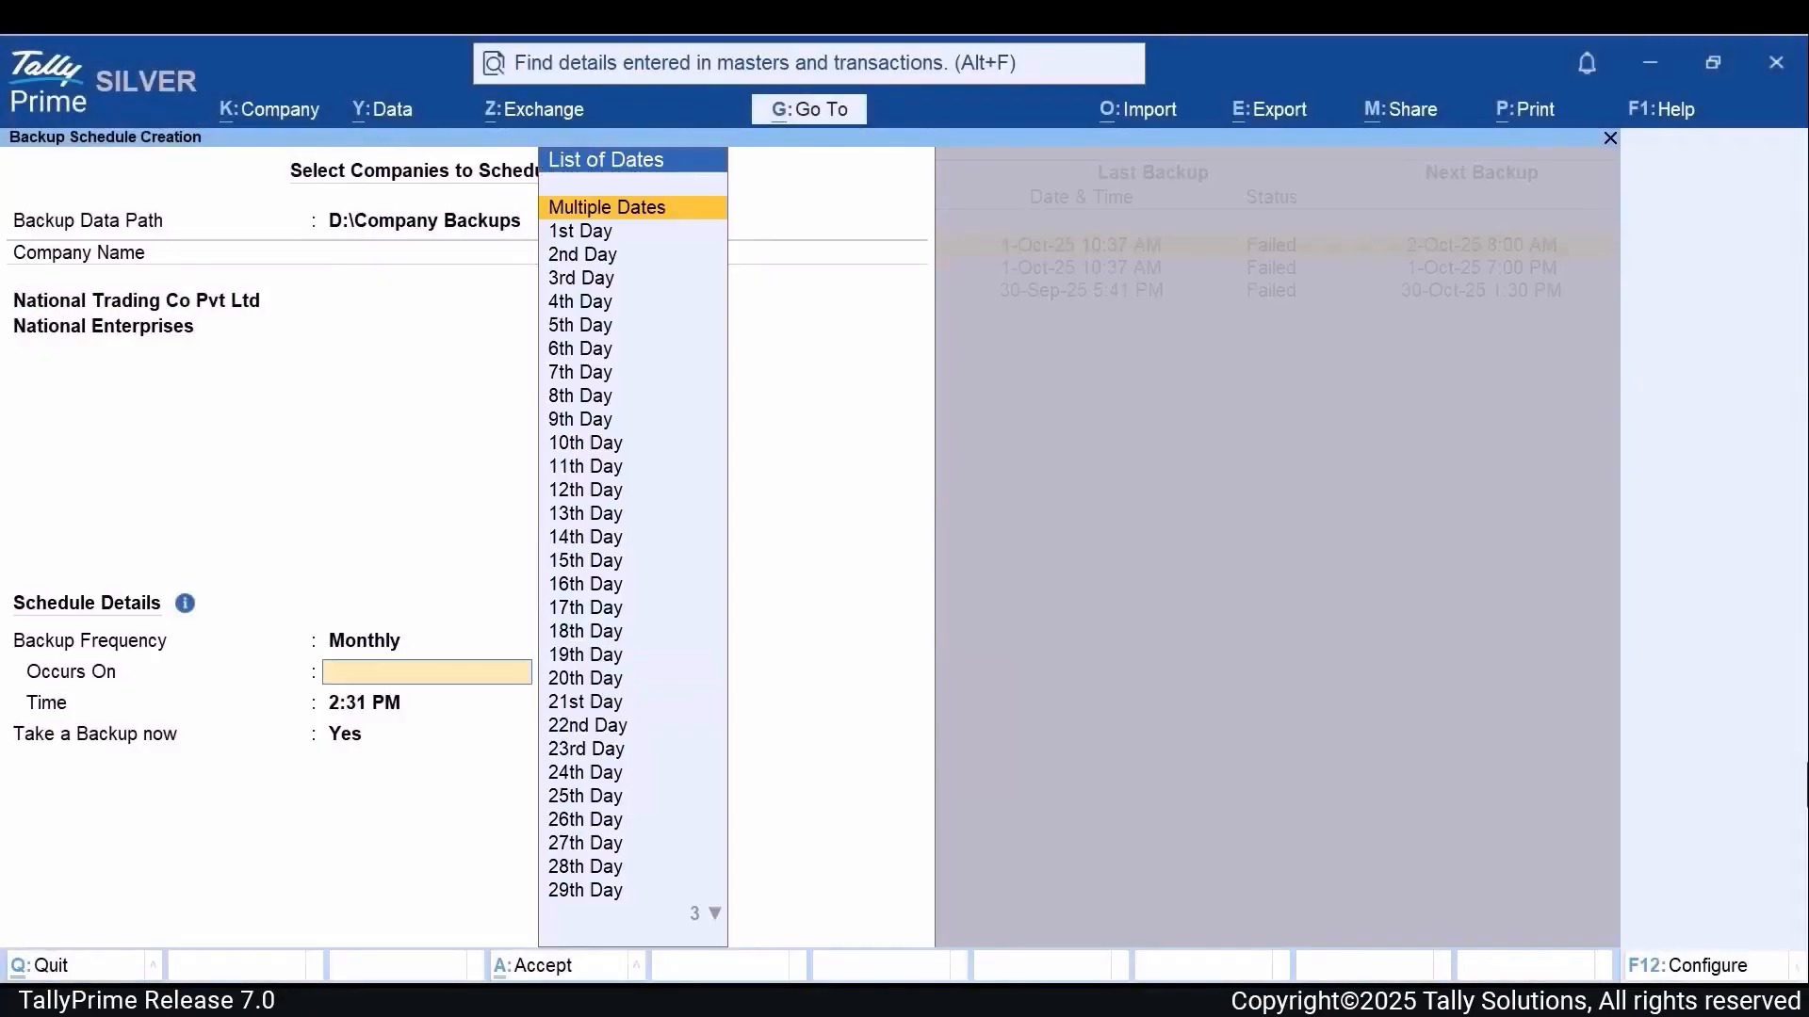
key("Return")
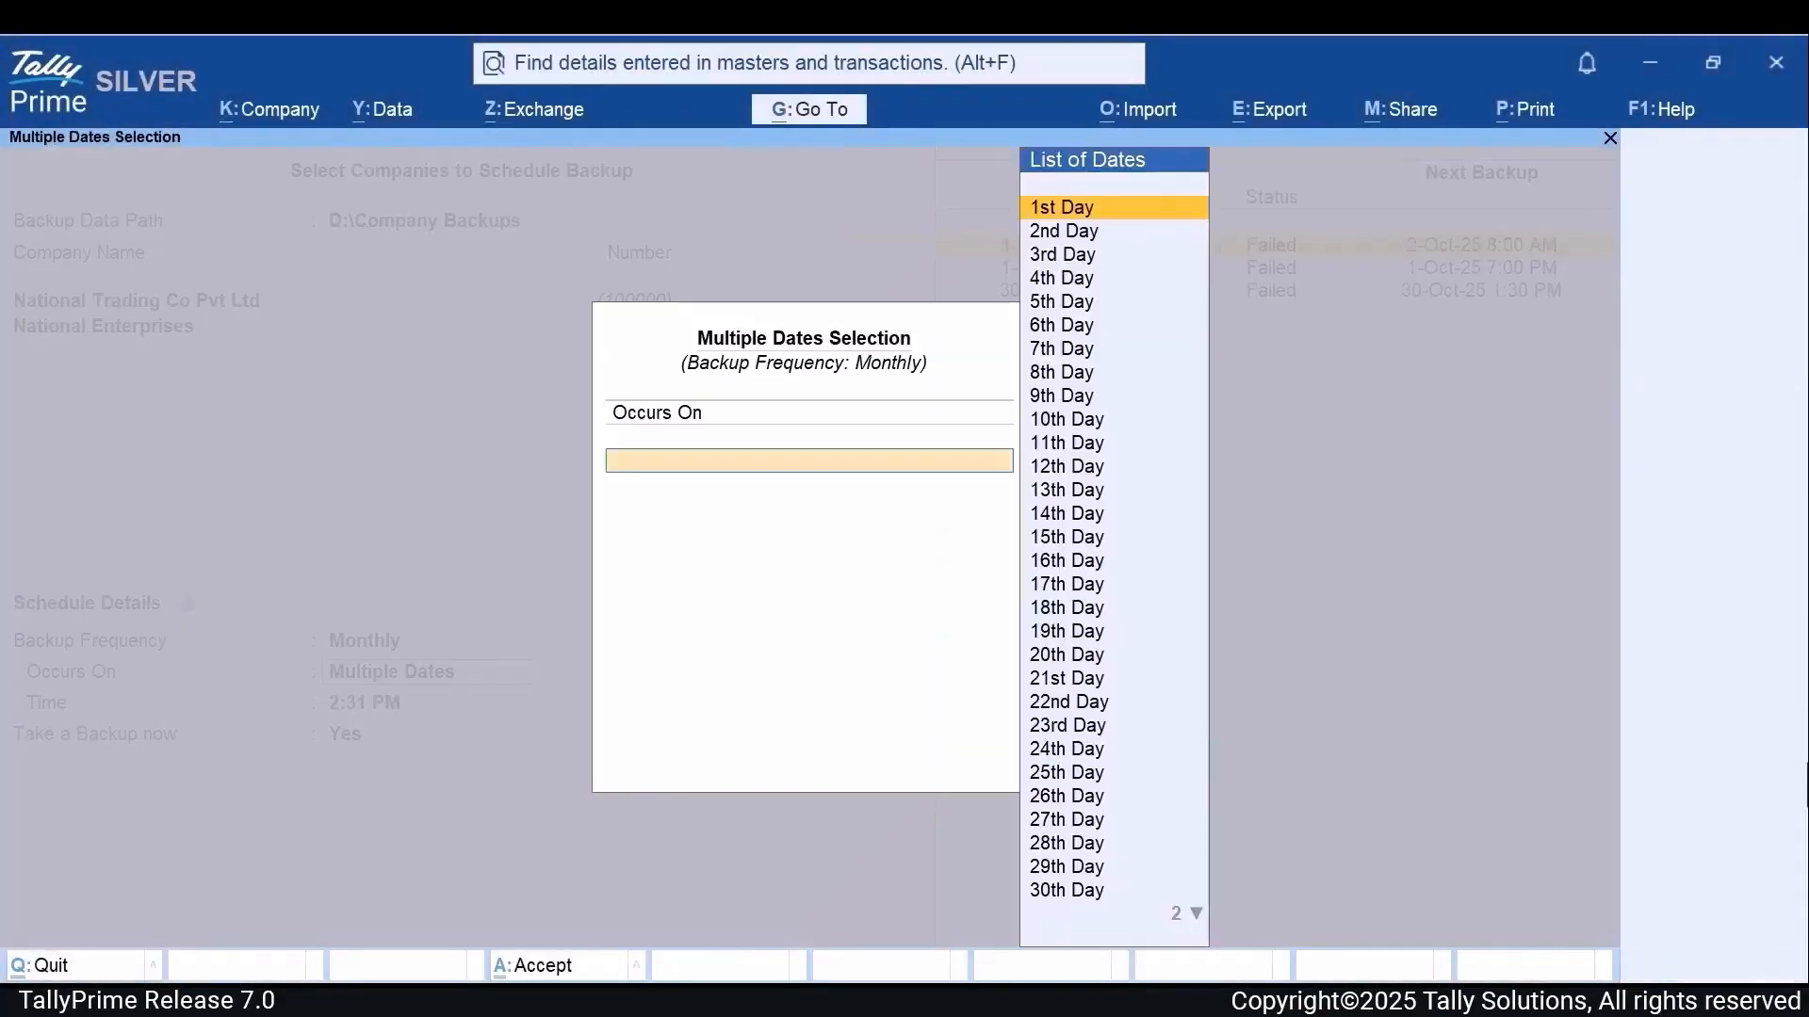
key("Escape")
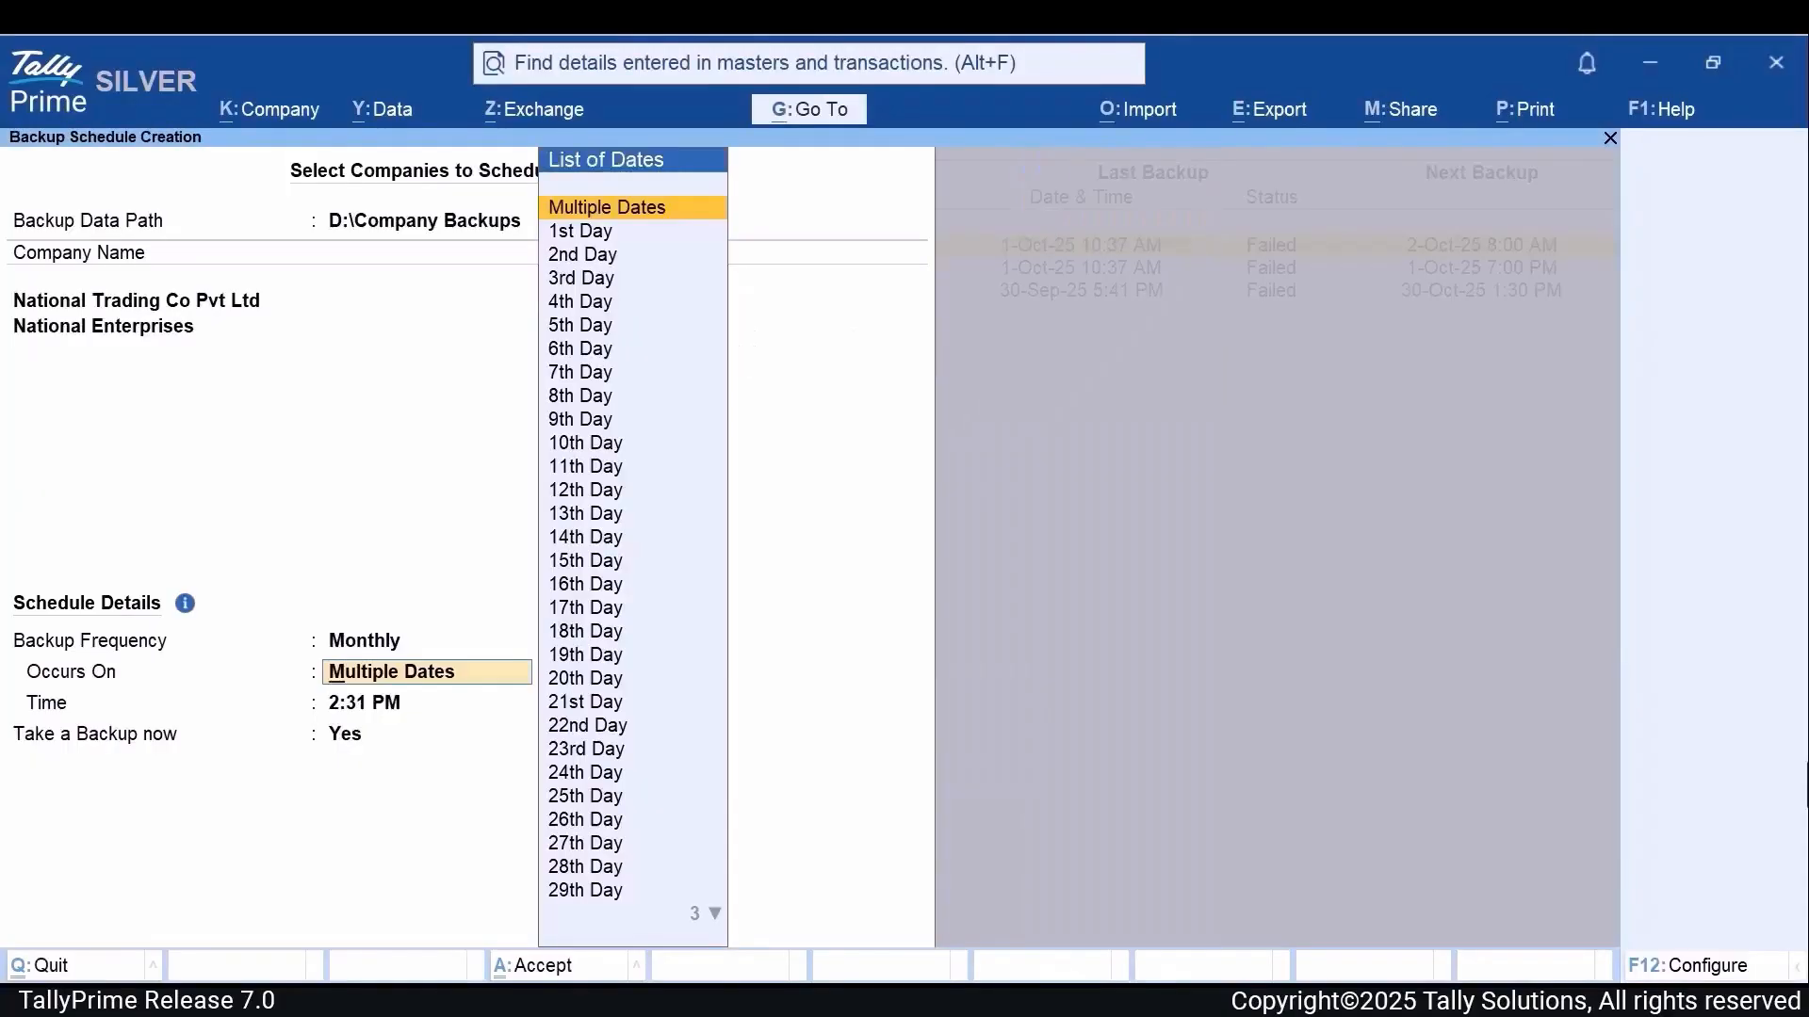
- Set the backup frequency to Daily and the backup time to 7:00 PM
key("BackSpace")
key("Up")
key("Up")
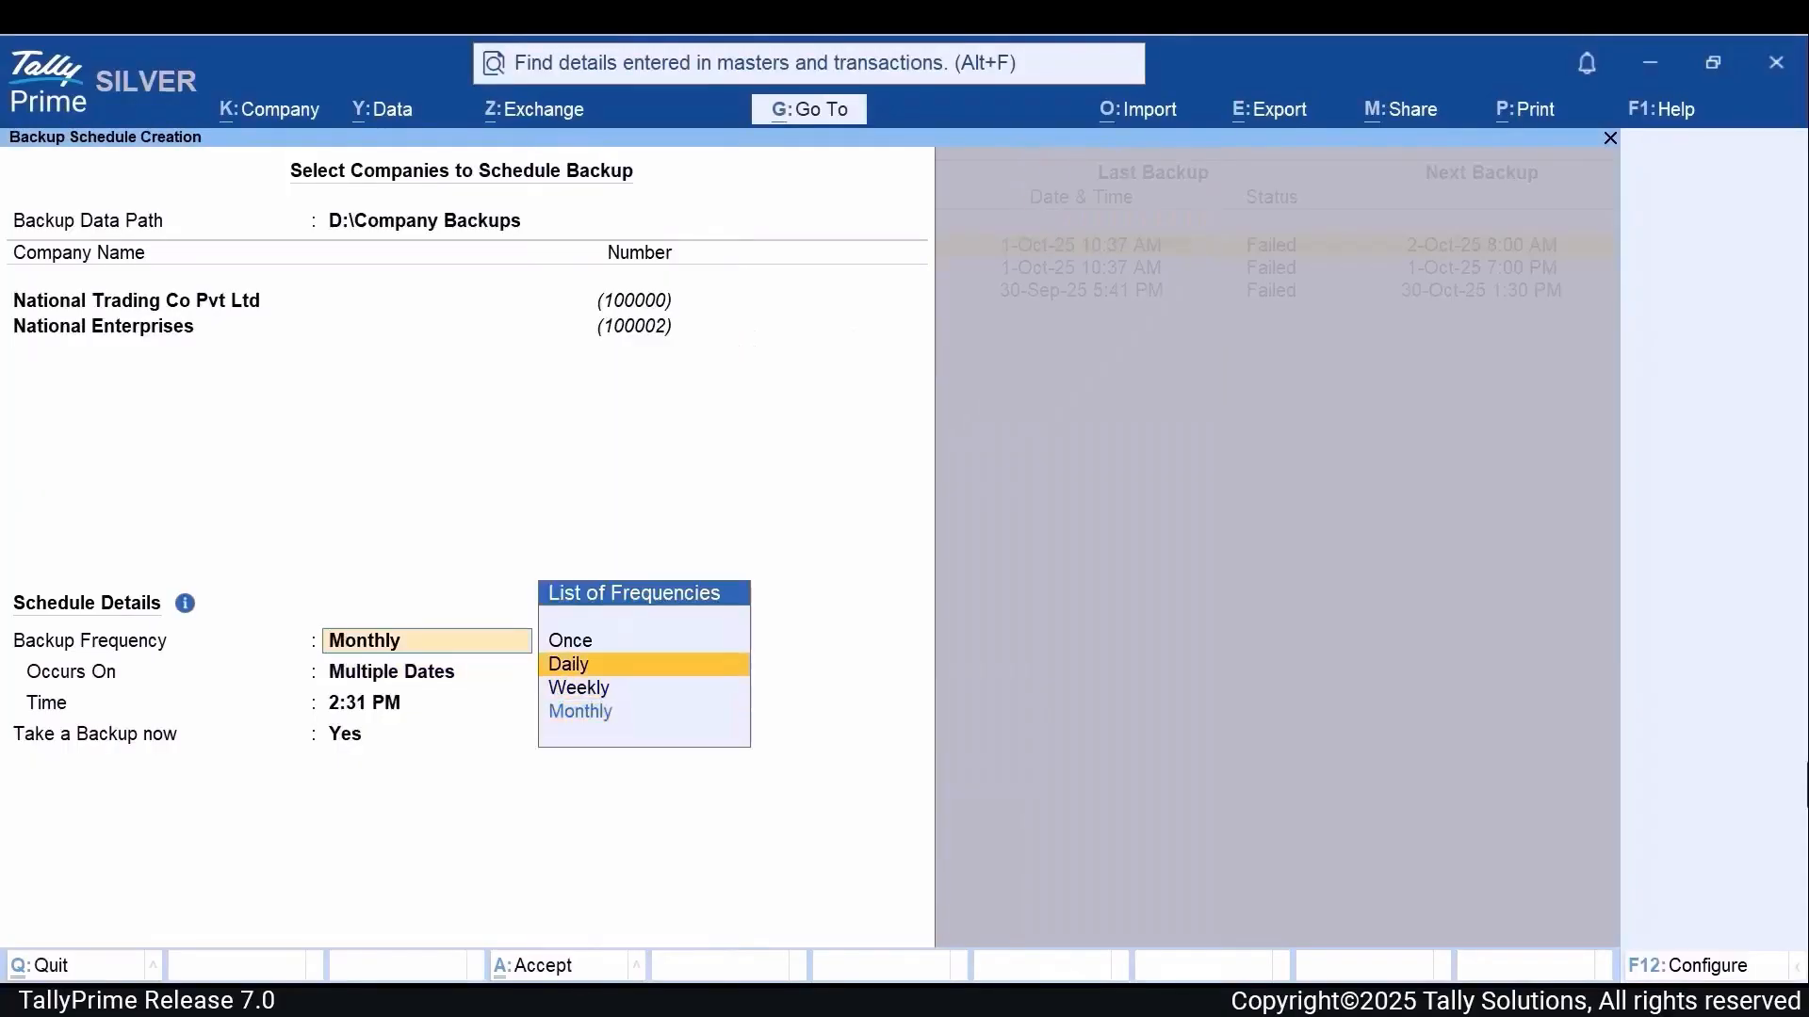
key("Return")
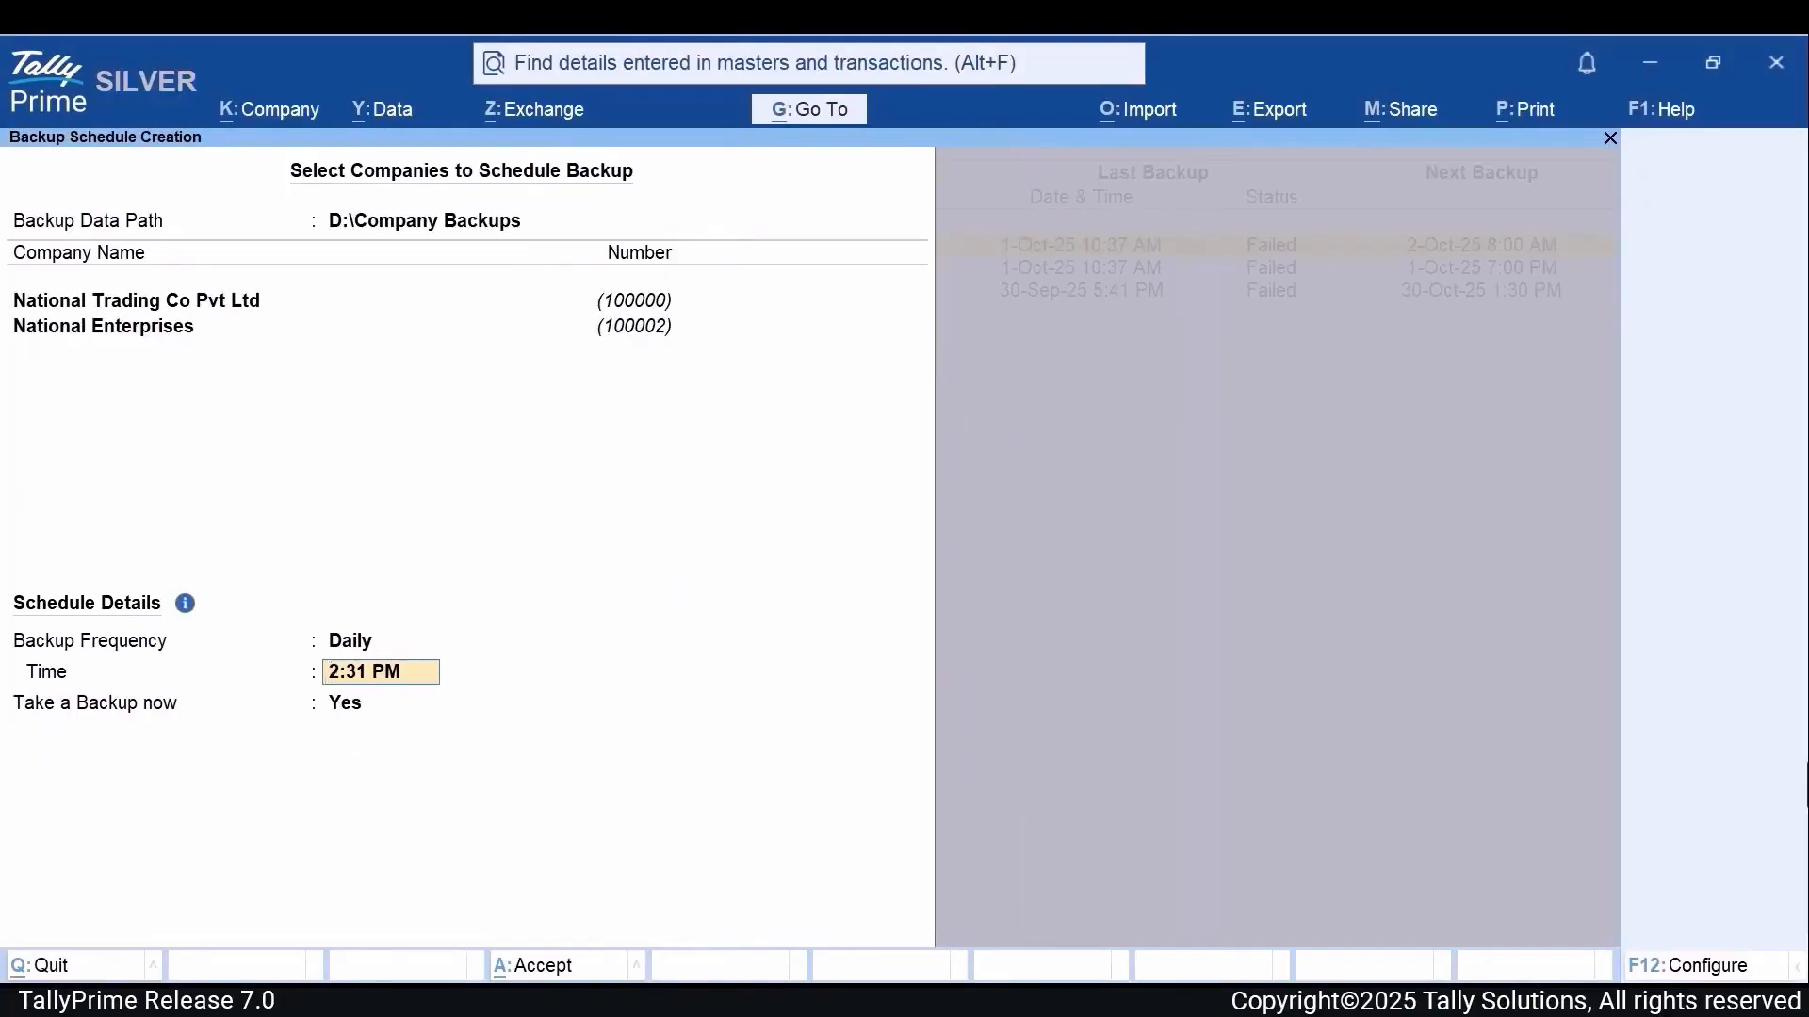
type("7")
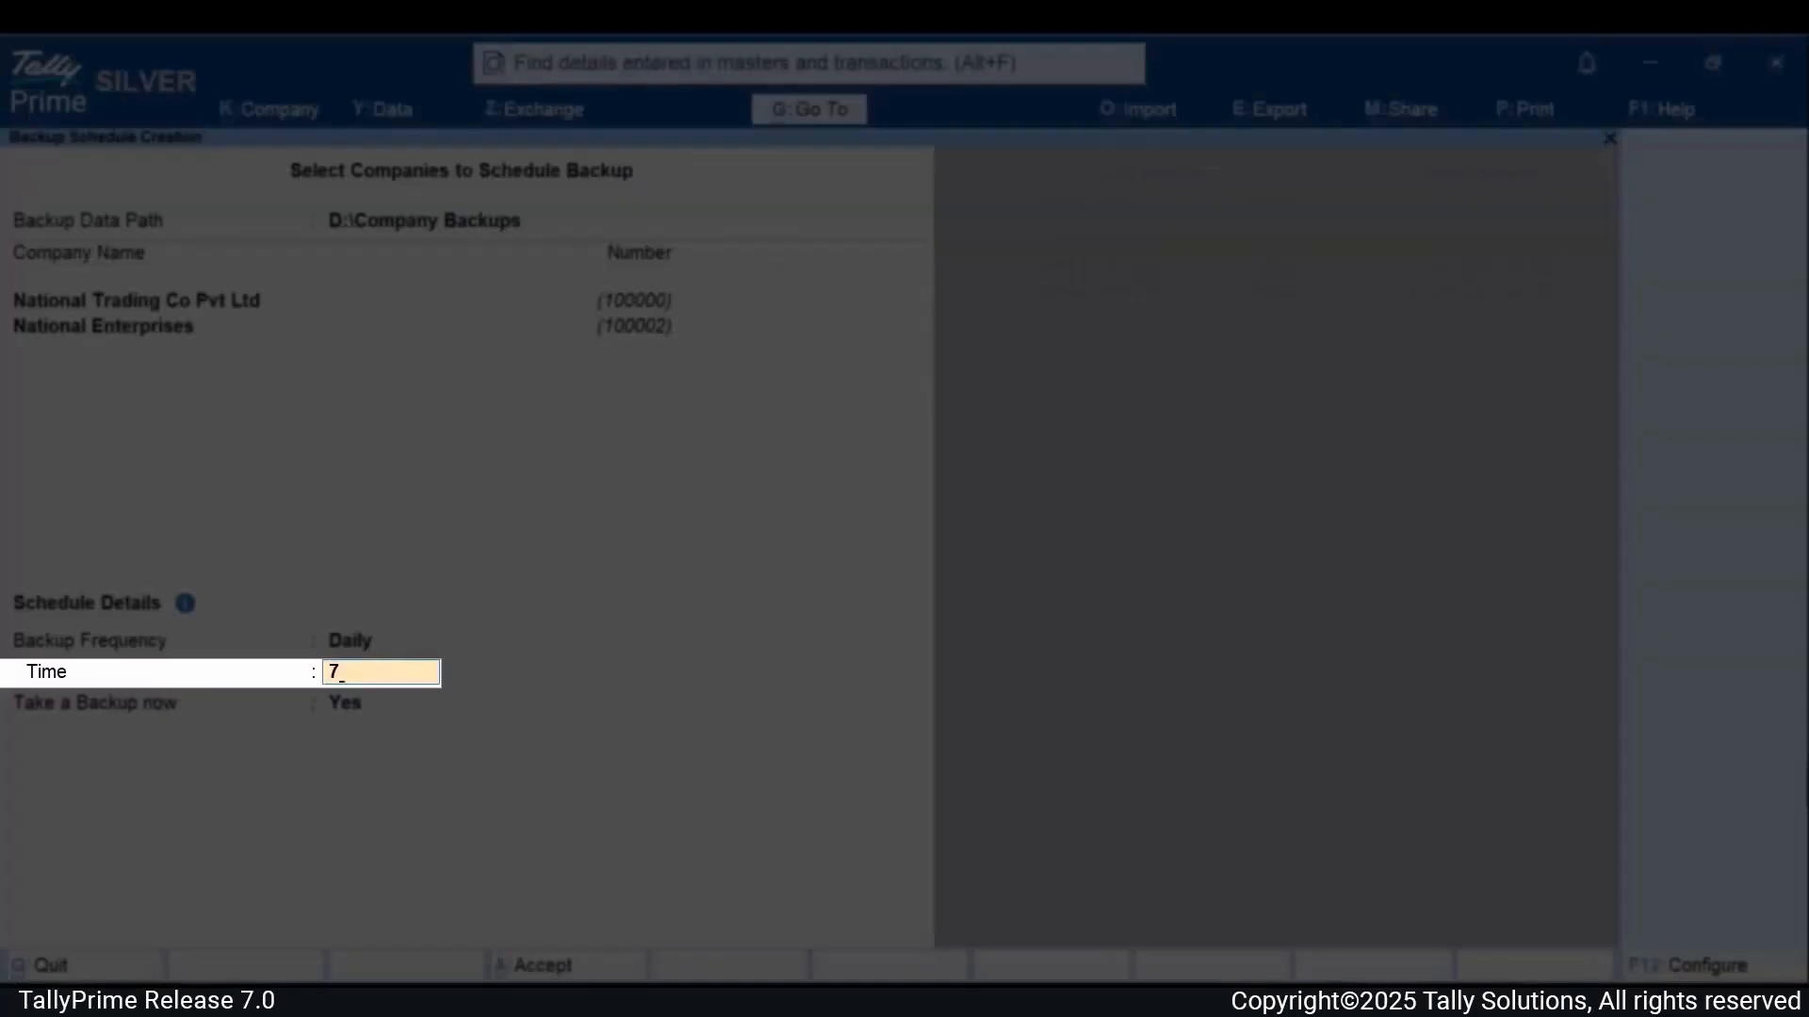
type(":00pm")
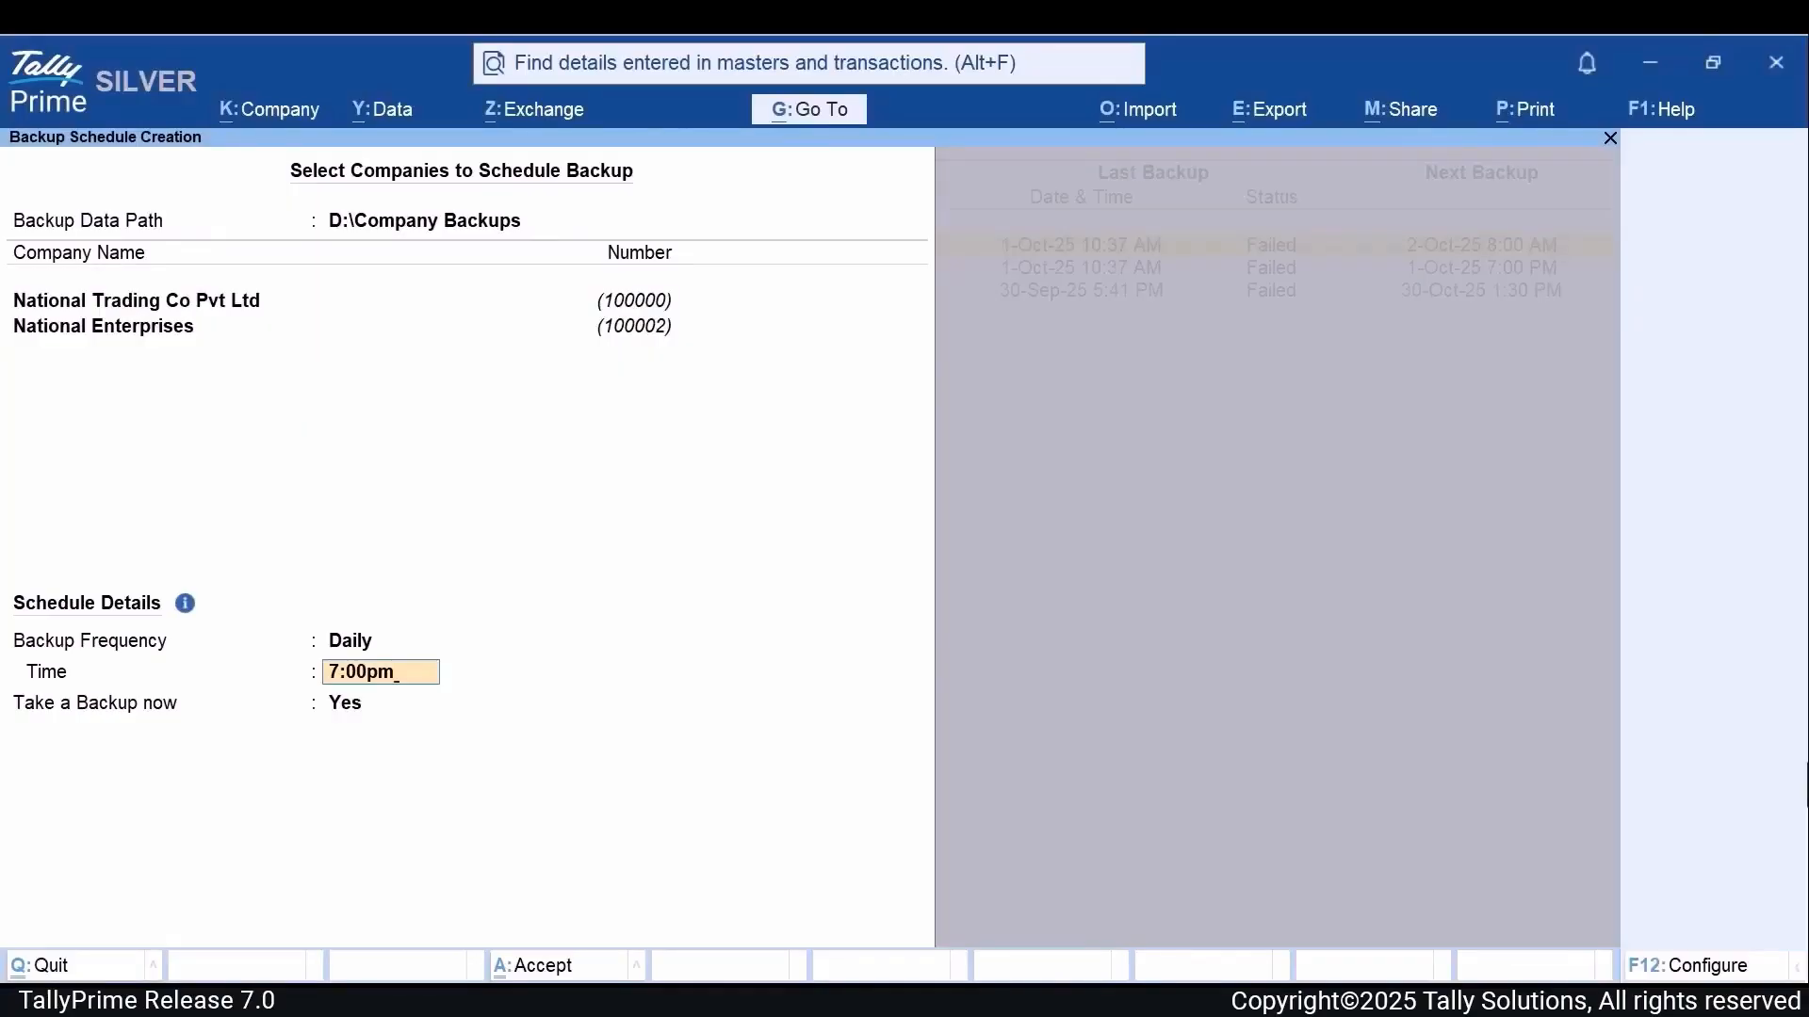
key("Return")
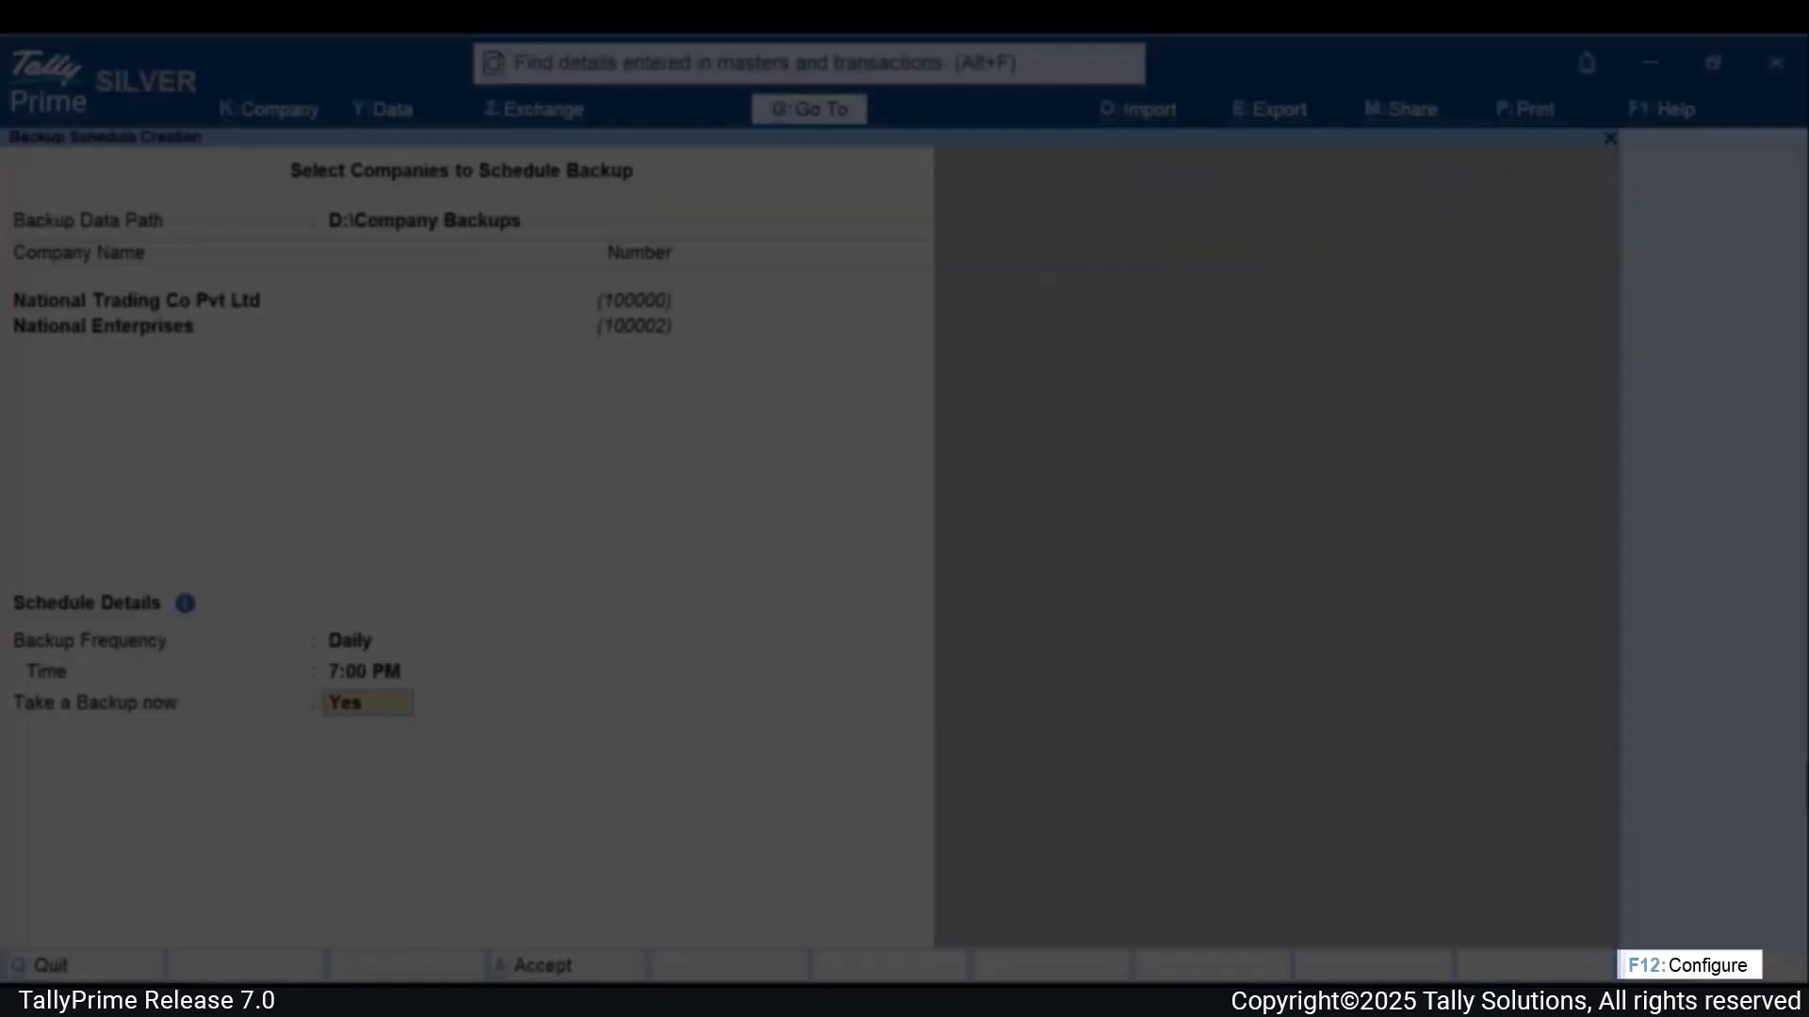
- Enable the Provide Method of Backup option and choose Incremental (Recommended) as the schedule's backup method
key("F12")
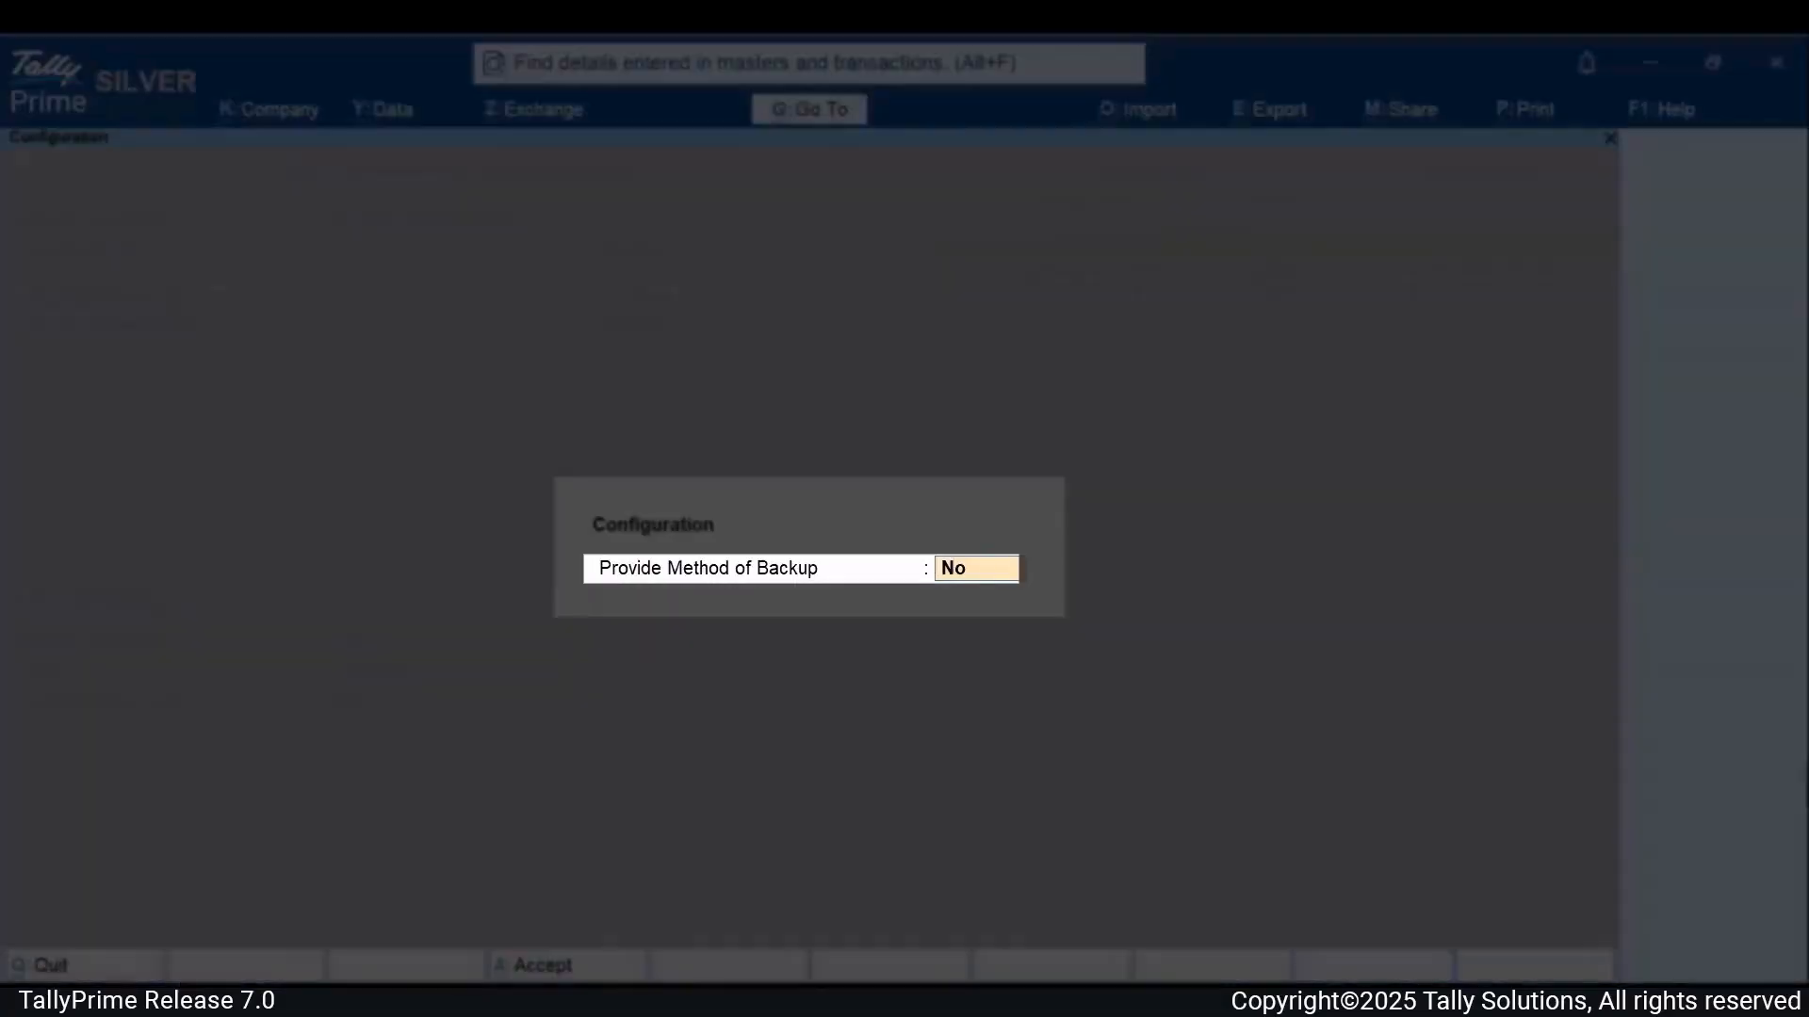
type("yes")
key("Return")
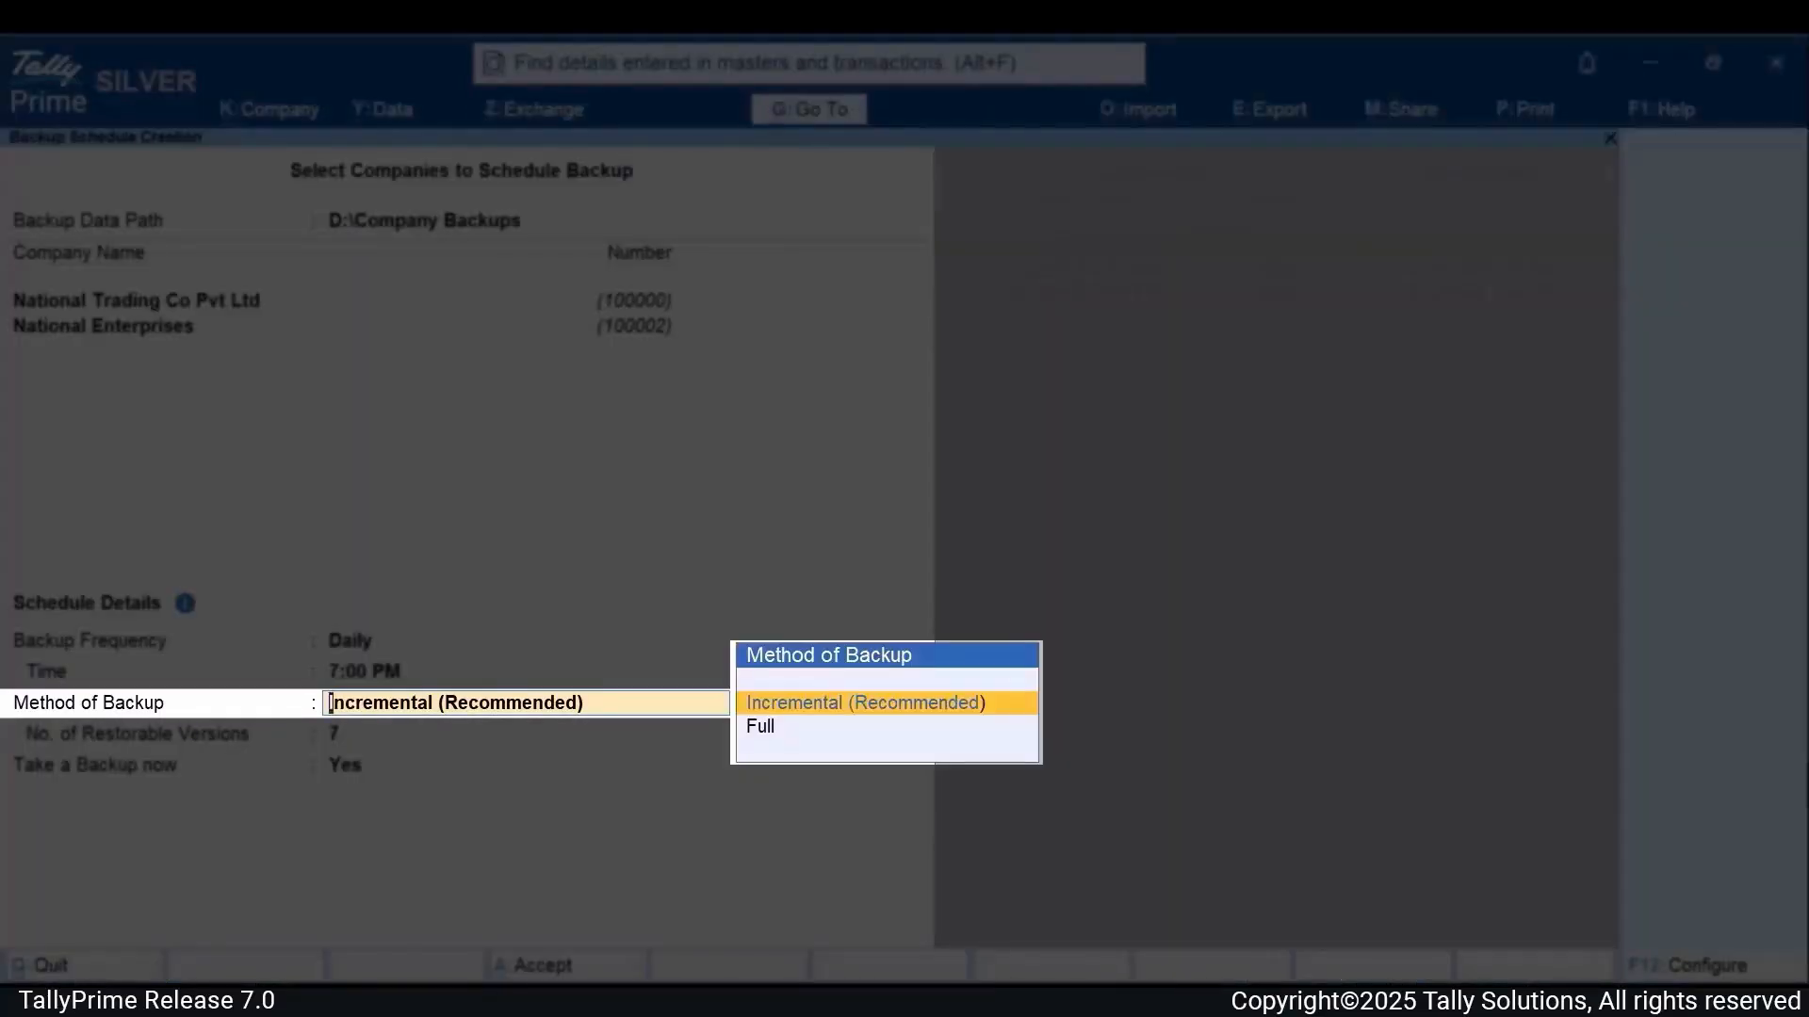
key("Down")
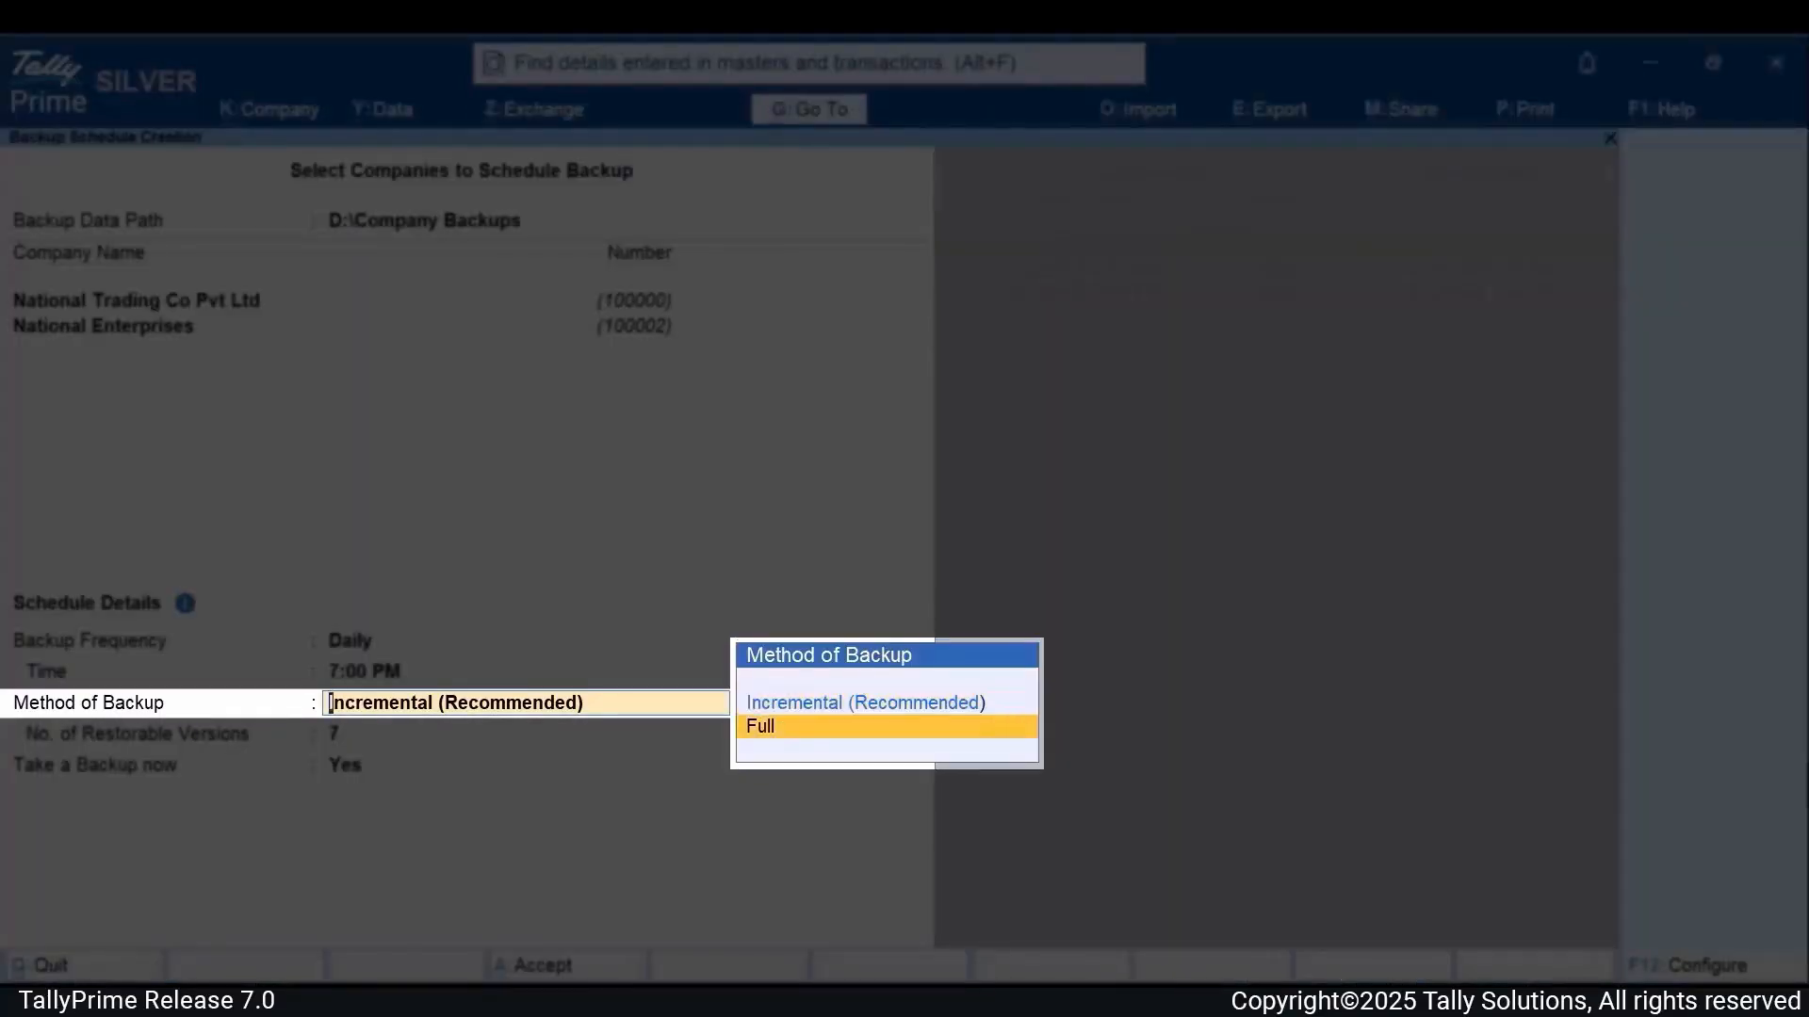
key("Up")
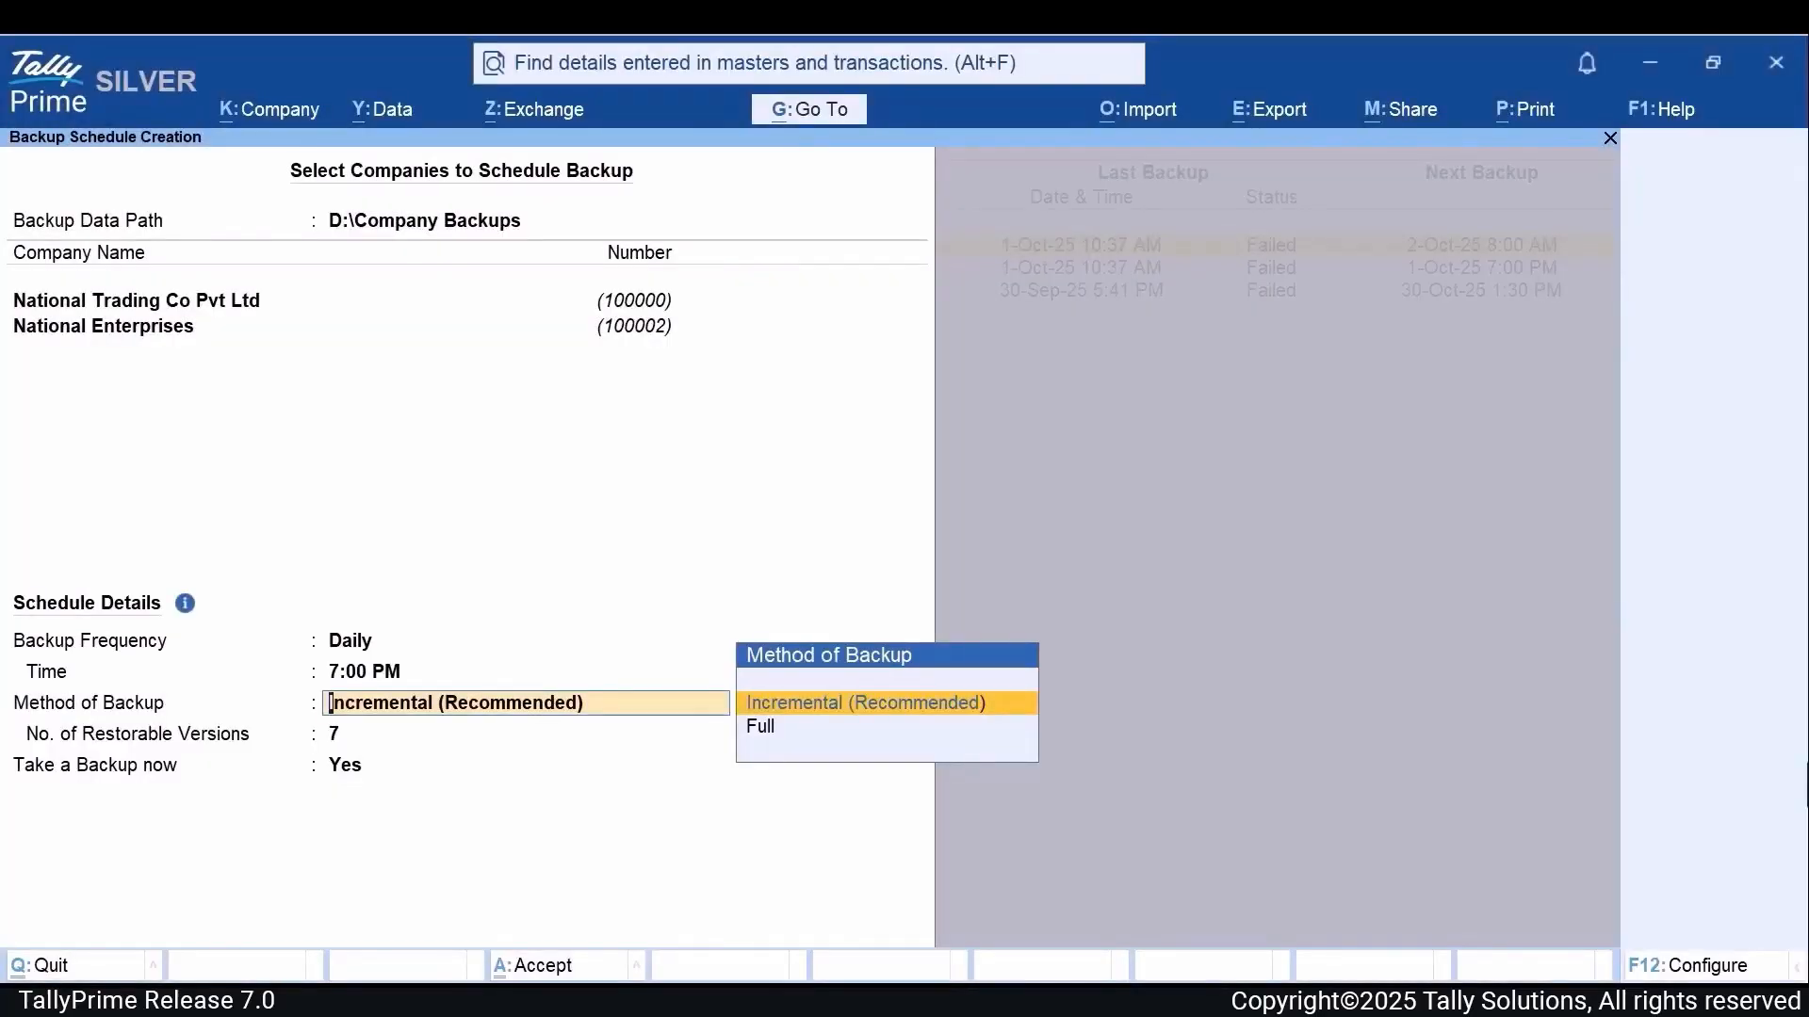
key("Return")
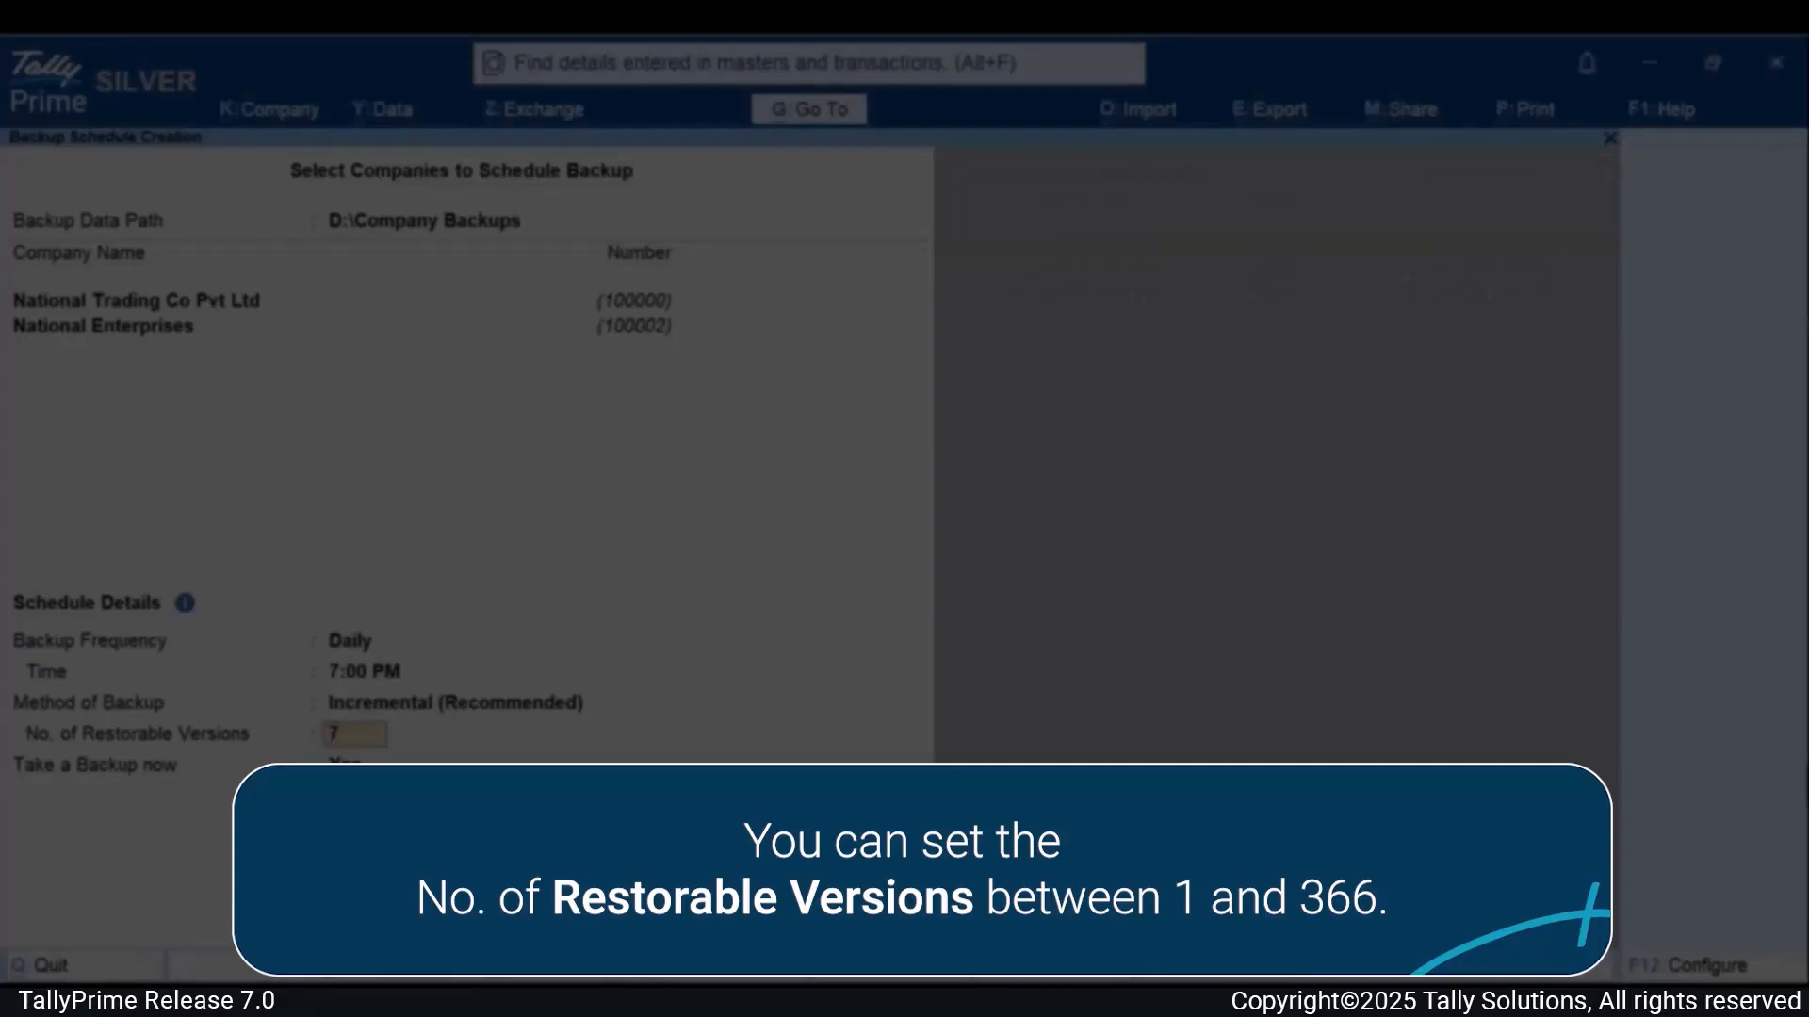
- Keep 7 restorable versions and Take a Backup now set to Yes, and save the backup schedule
key("Return")
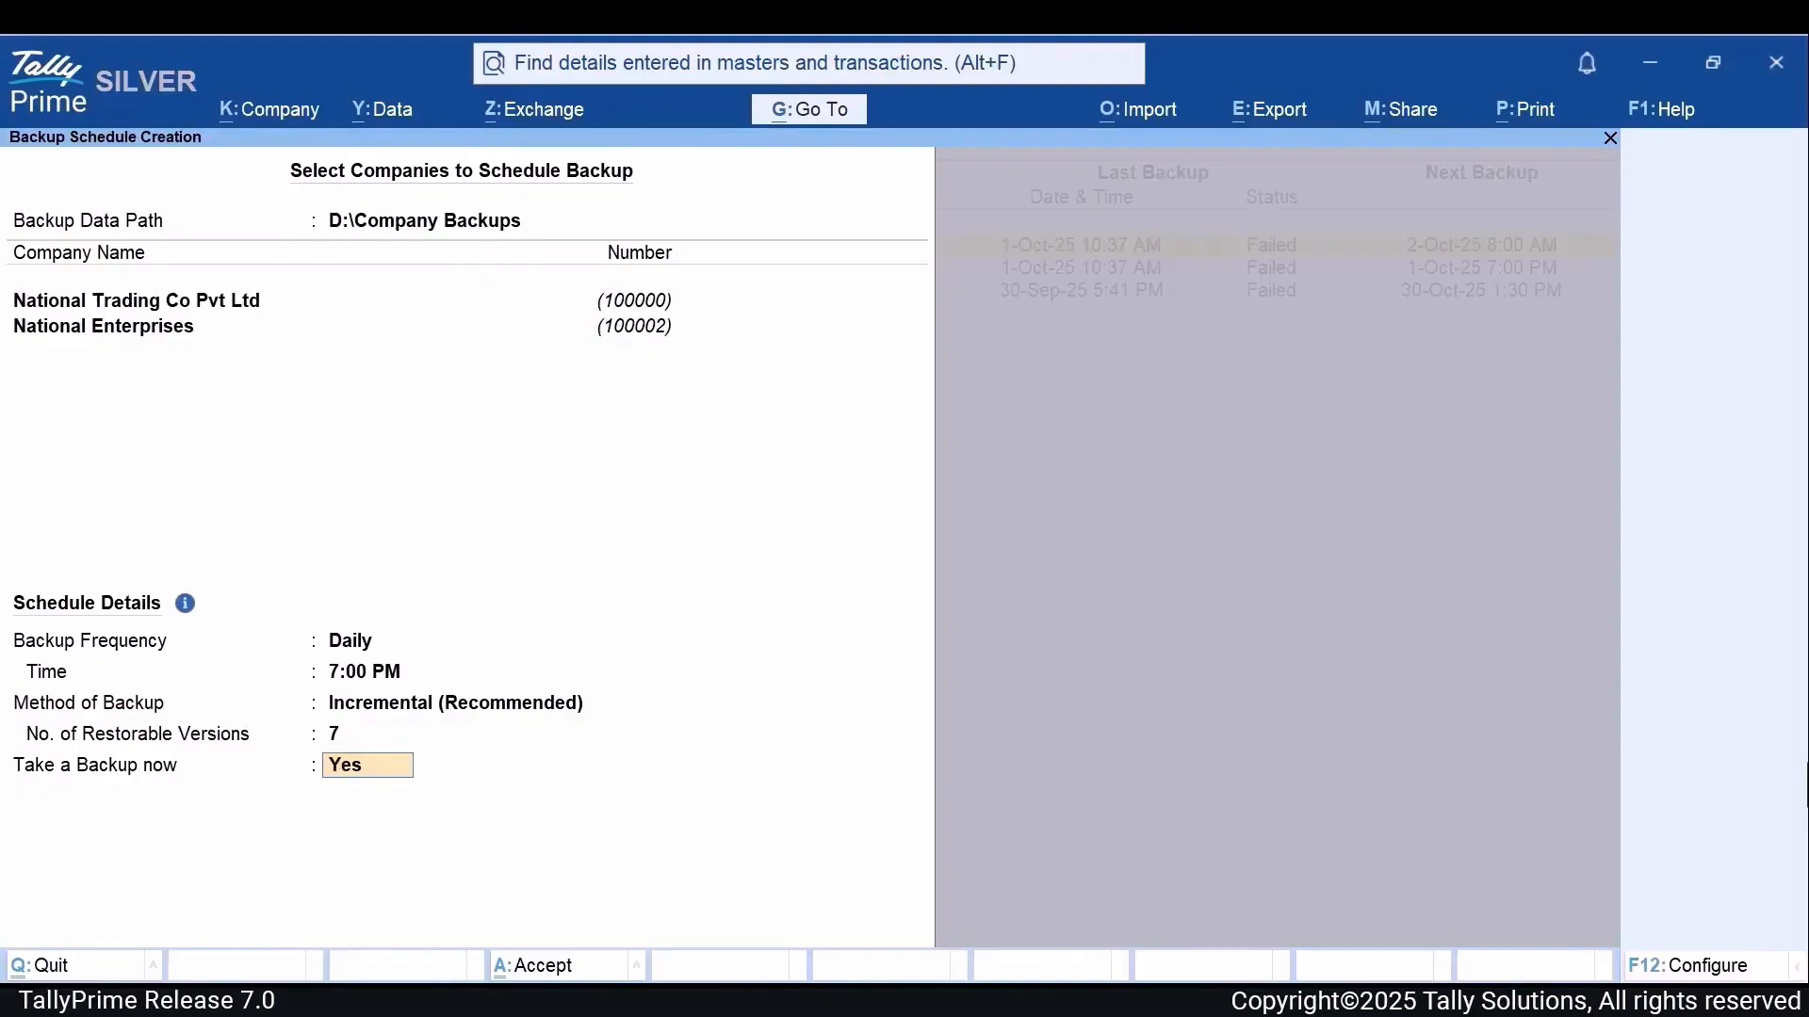
key("Return")
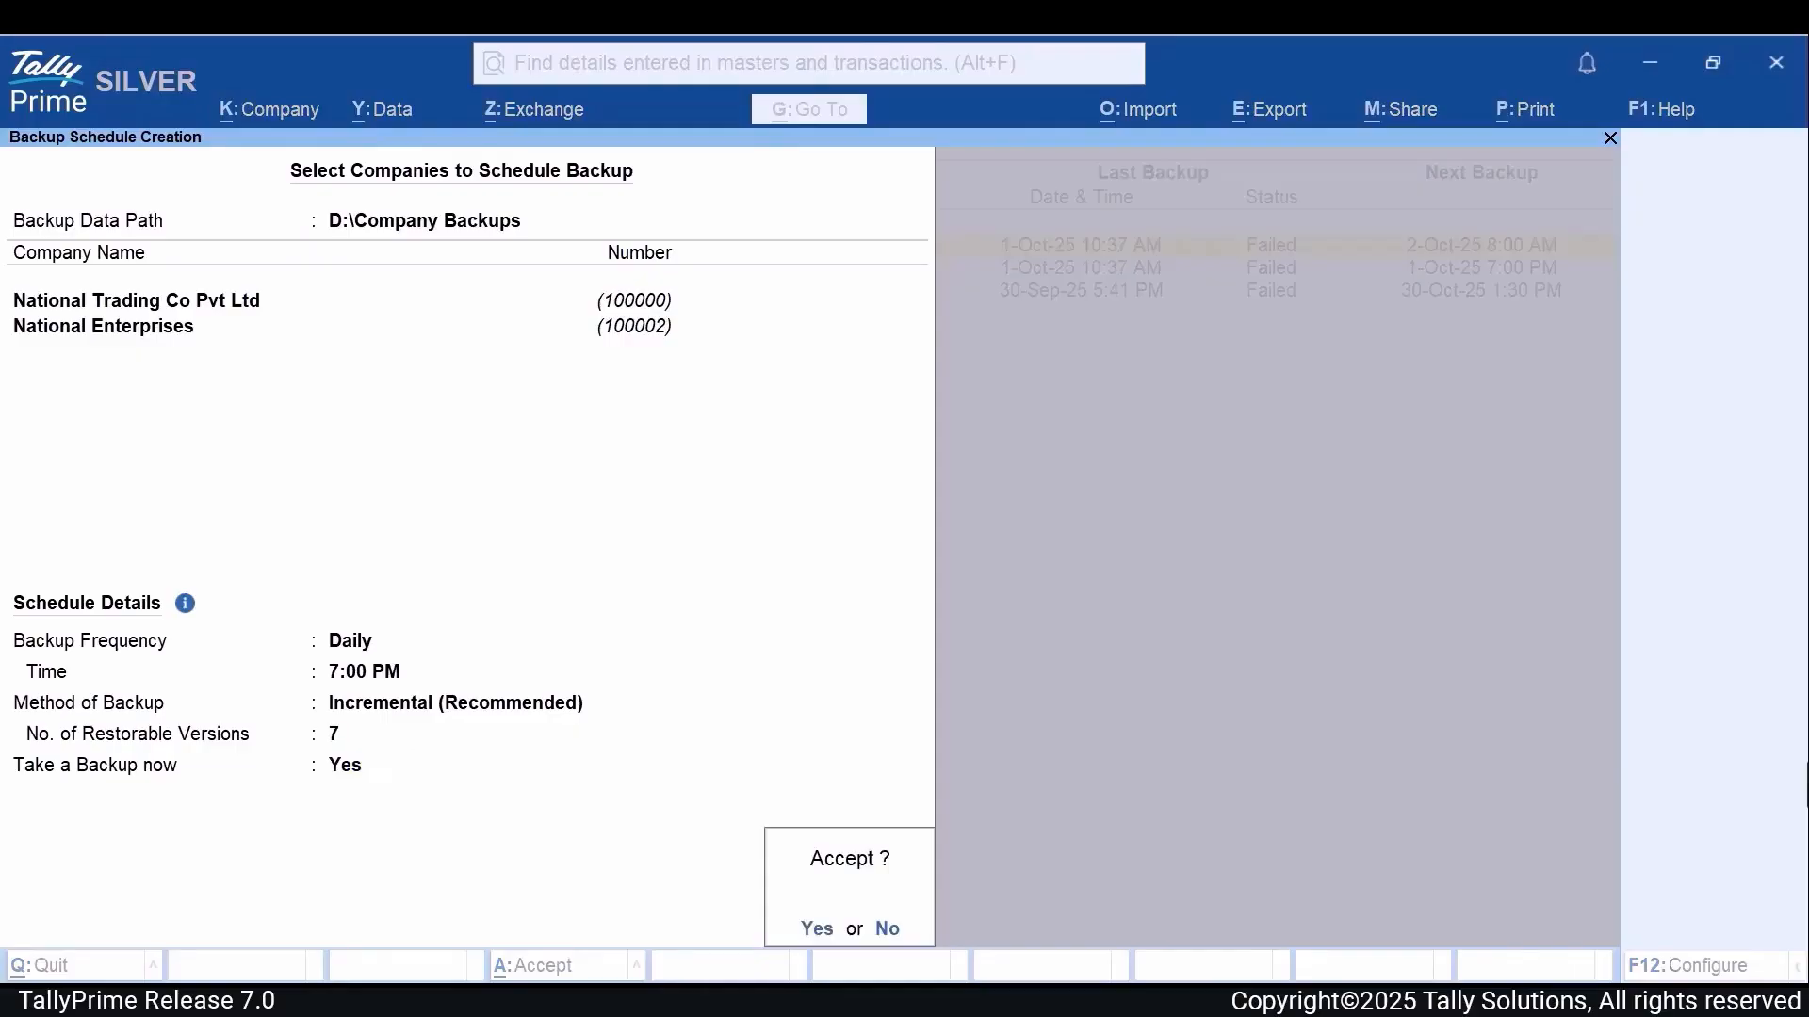
key("Return")
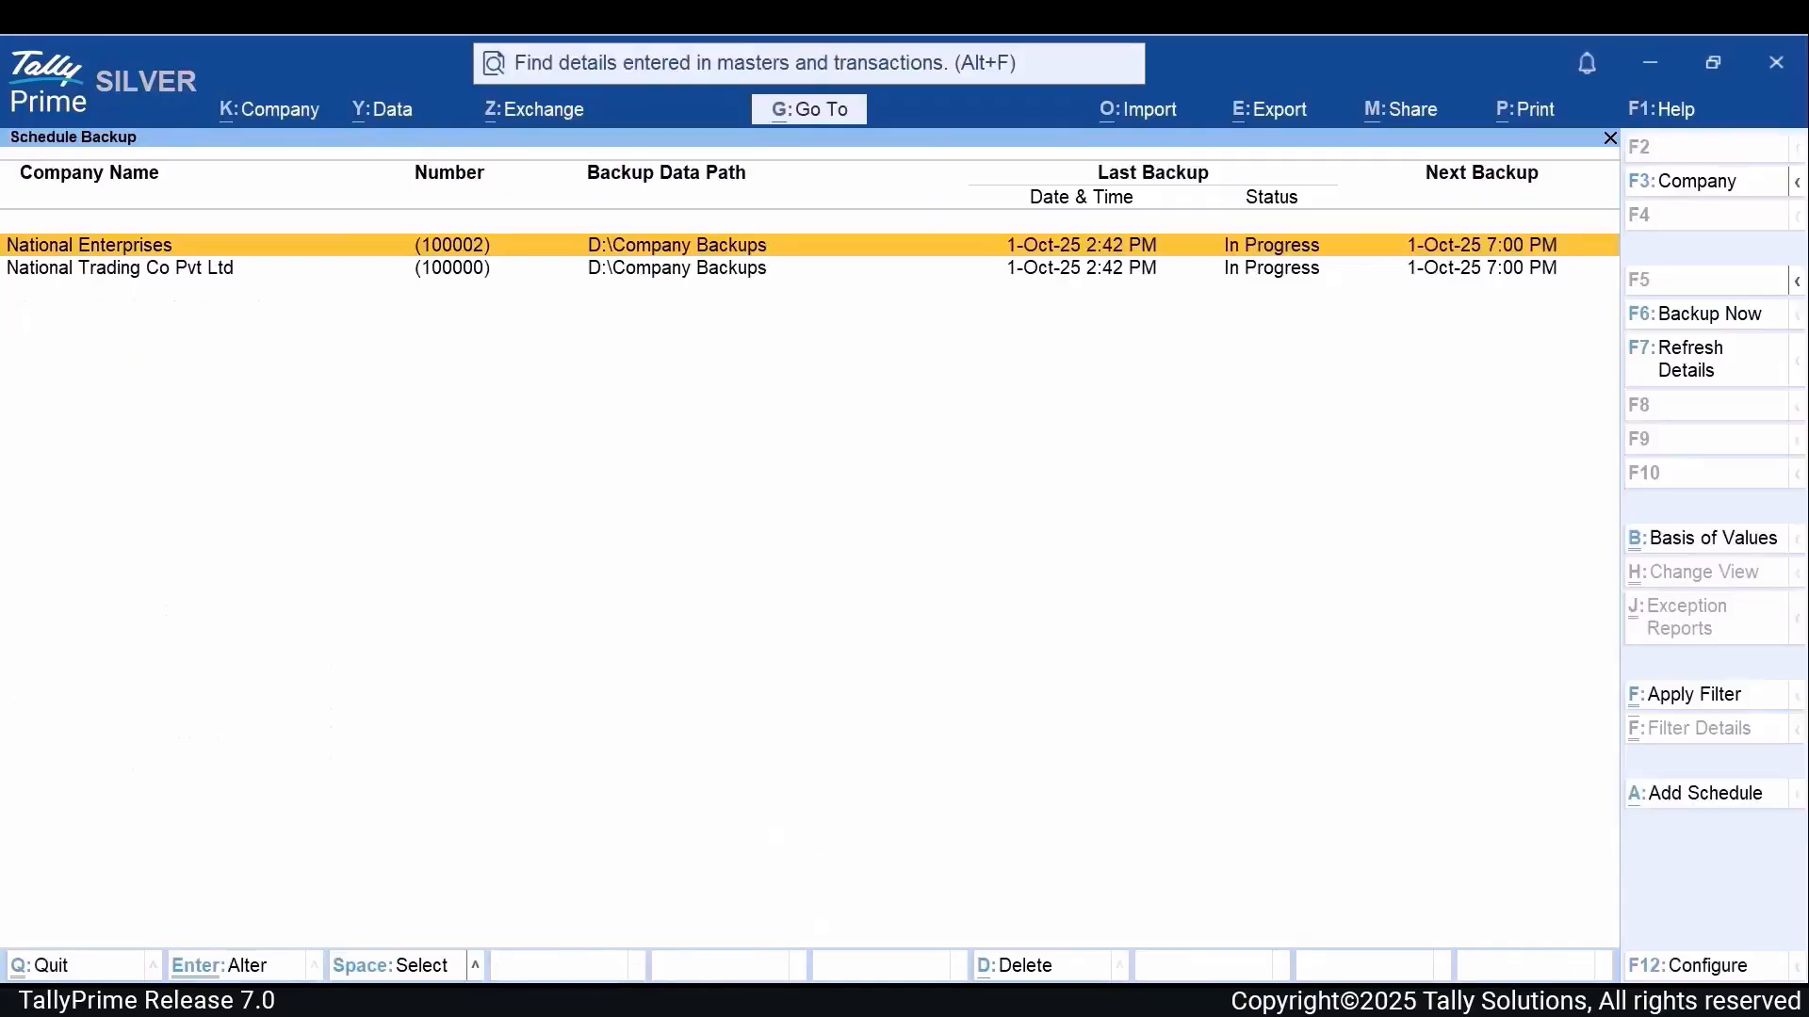